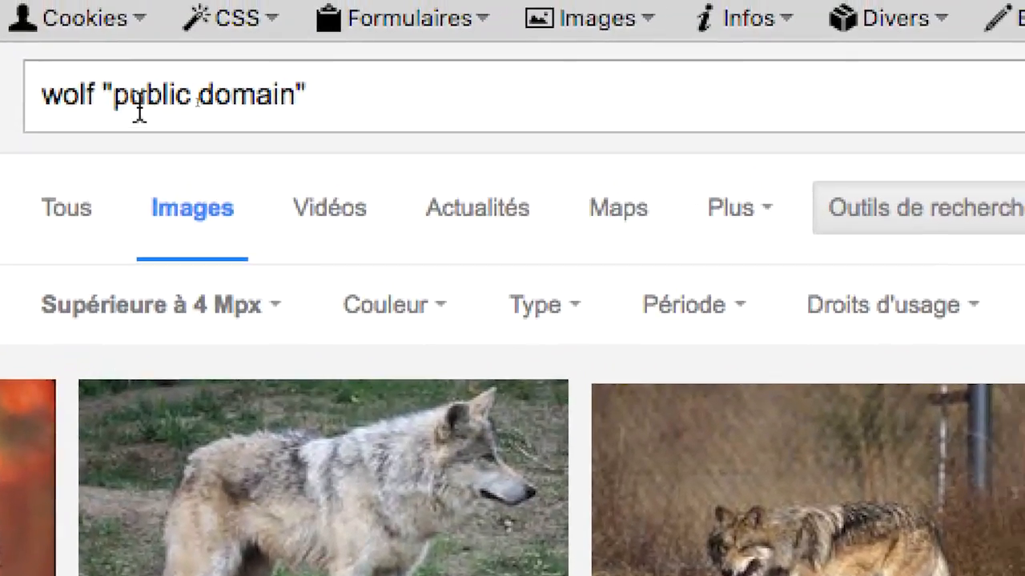
- Open the full-size version of the standing grey wolf photo from the wolf "public domain" image results
key("super+a")
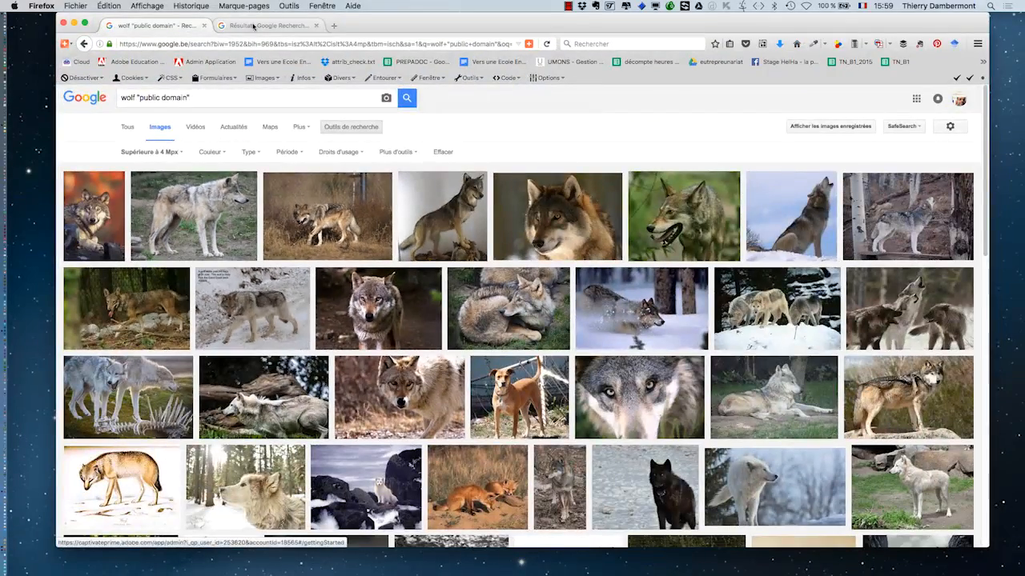
left_click(173, 218)
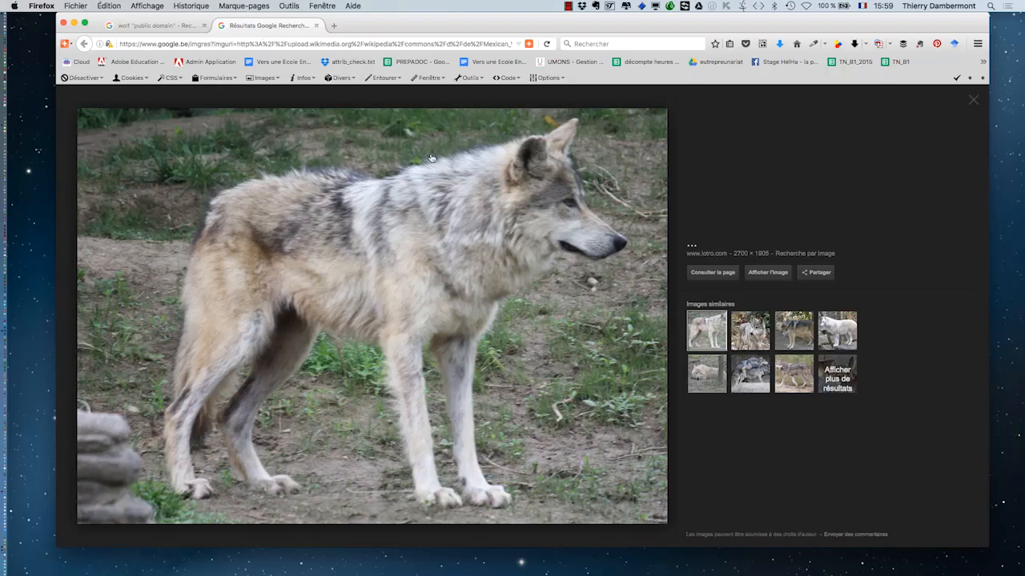
left_click(767, 272)
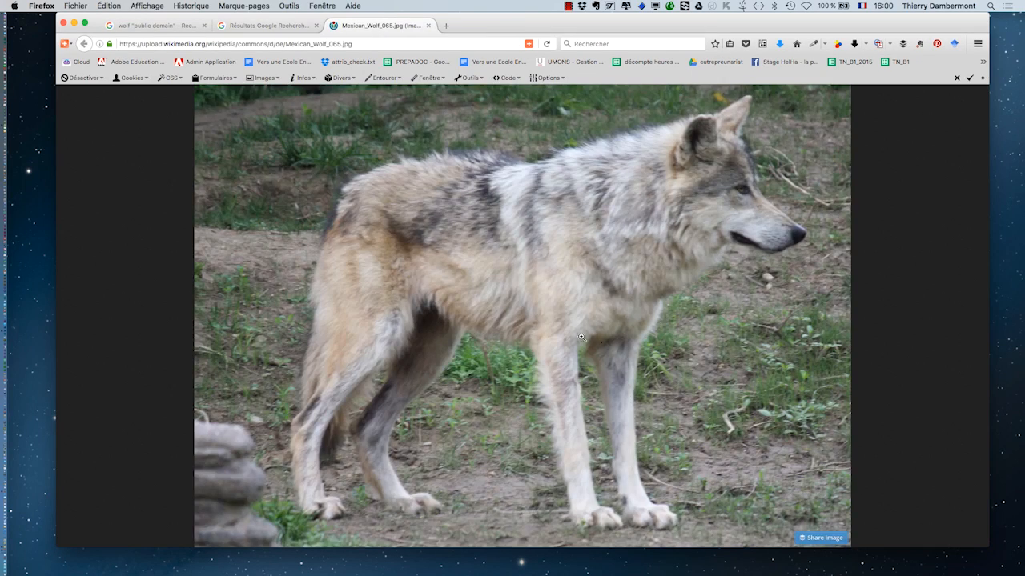
- Save the wolf photo as Mexican_Wolf_065.jpg in the detourages animaux folder
left_click(602, 234)
left_click(646, 250)
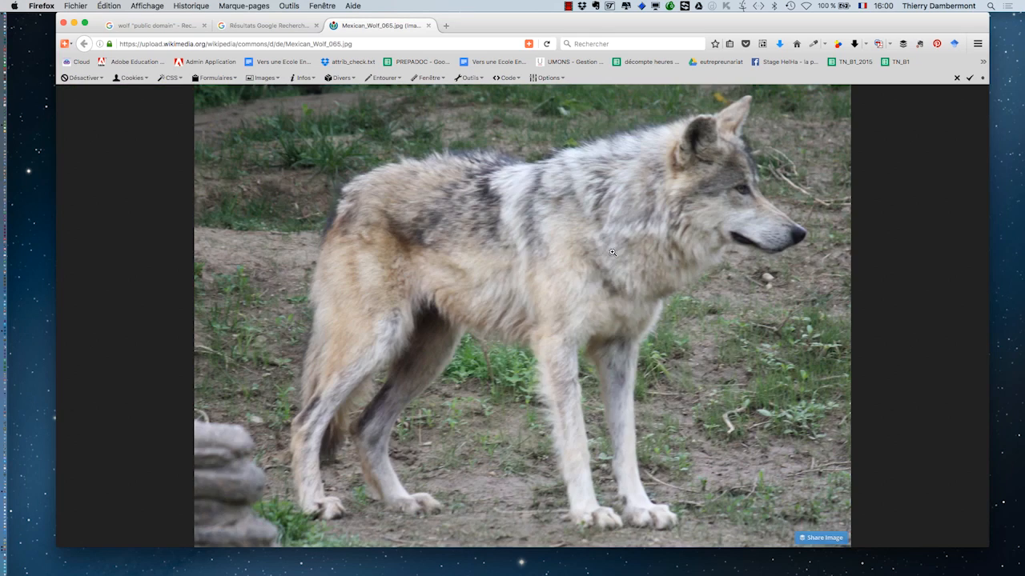
right_click(490, 247)
left_click(544, 279)
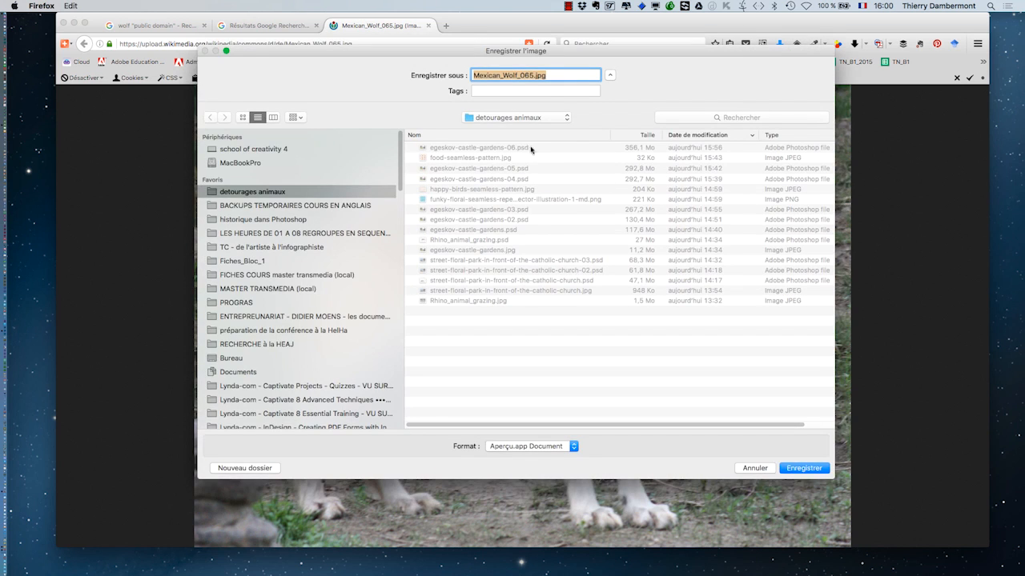
left_click(804, 467)
- Hide the Firefox windows and switch to Photoshop CC
key("super+Tab")
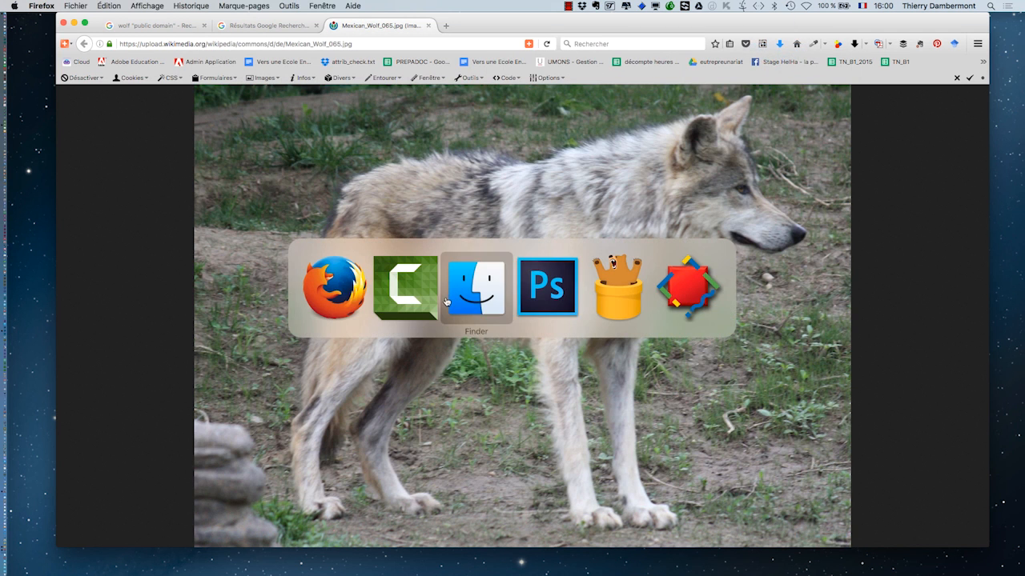
key("super+Tab")
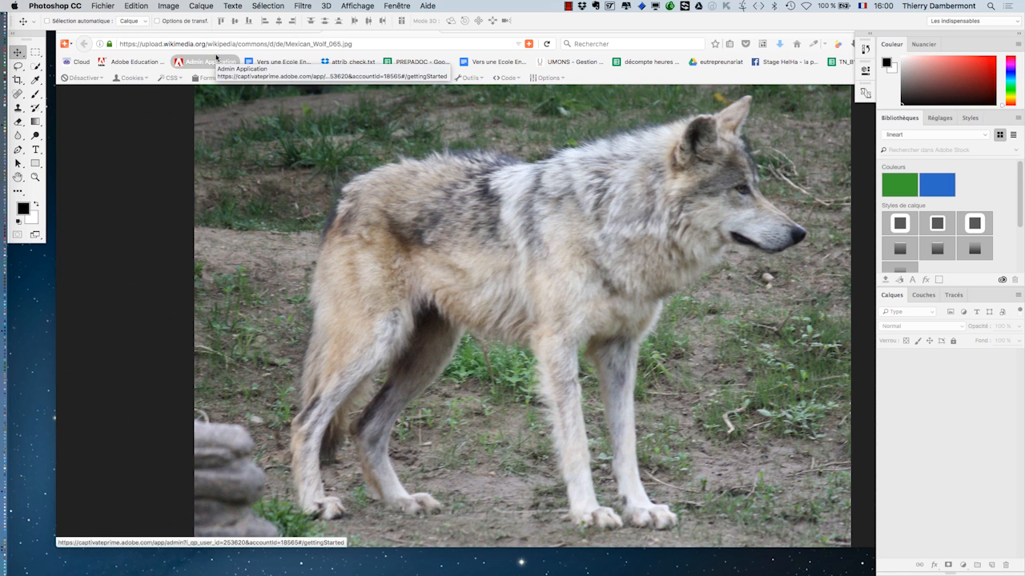
left_click(114, 165)
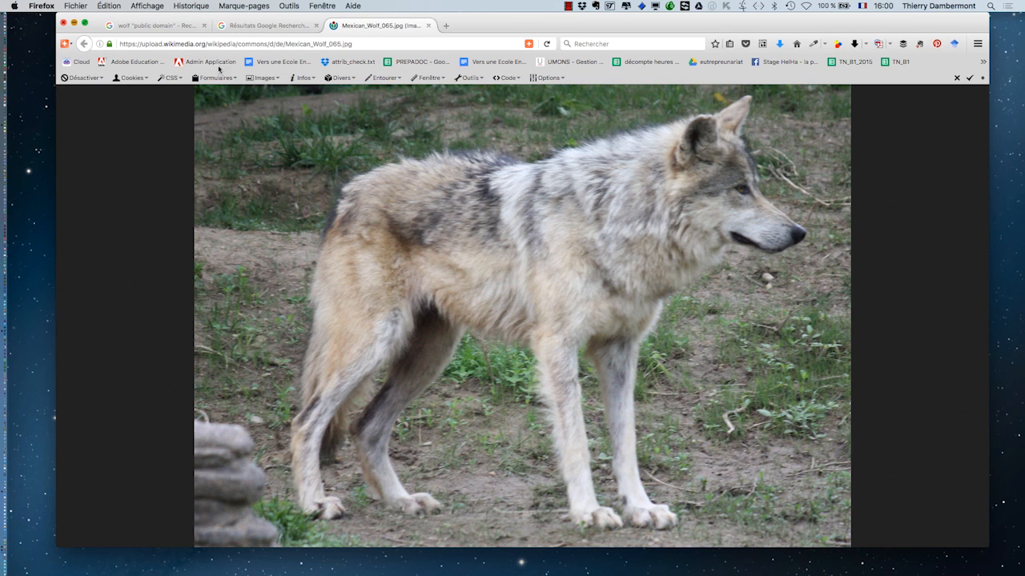
key("super+h")
key("super+Tab")
- Open Mexican_Wolf_065.jpg from the detourages animaux folder
left_click(94, 8)
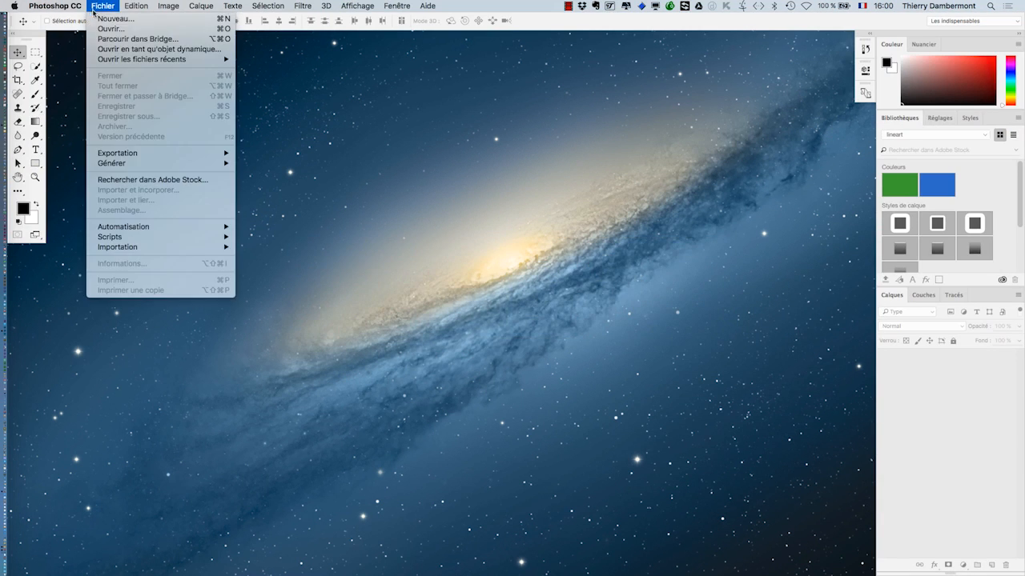
left_click(110, 29)
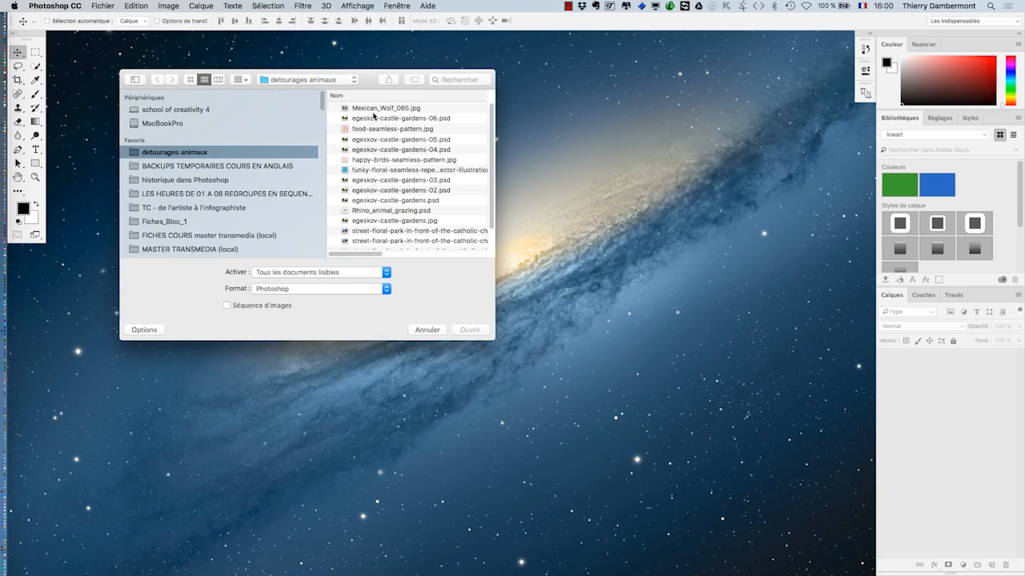
left_click(373, 110)
left_click(470, 329)
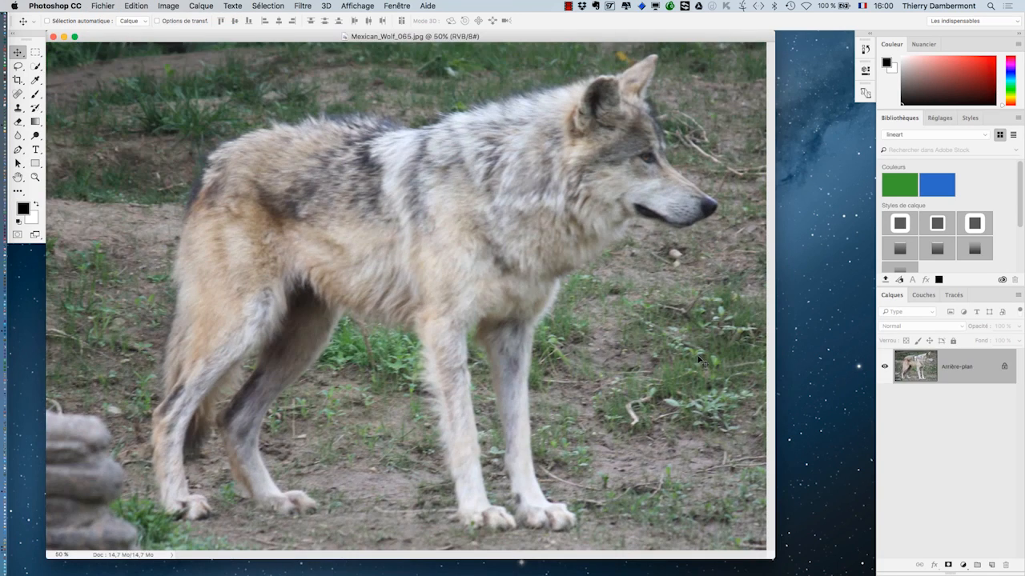
- Display the wolf image in full-screen mode with the menu bar and fit it within the workspace
key("f")
left_click_drag(441, 316, 341, 313)
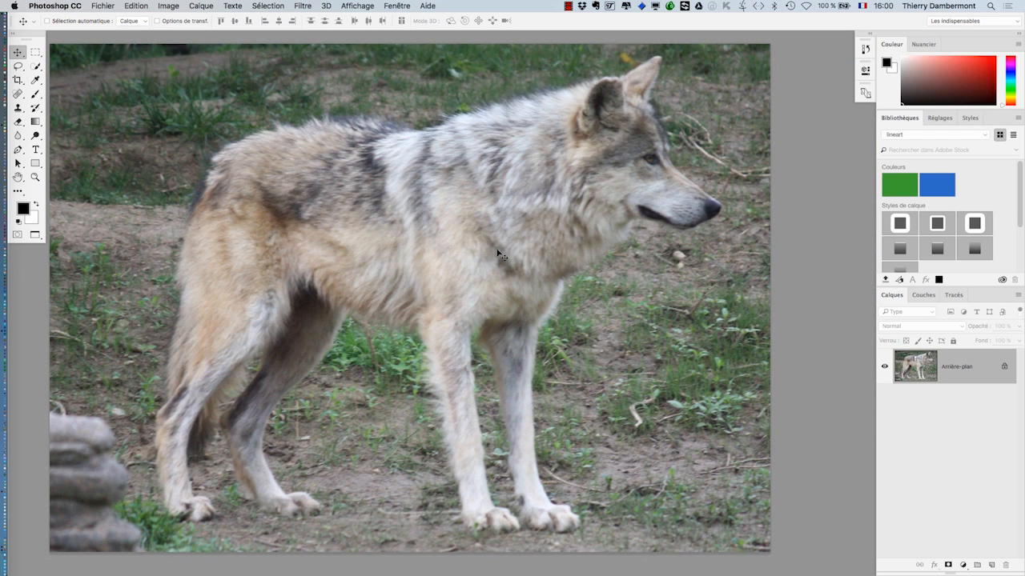
key("super+minus")
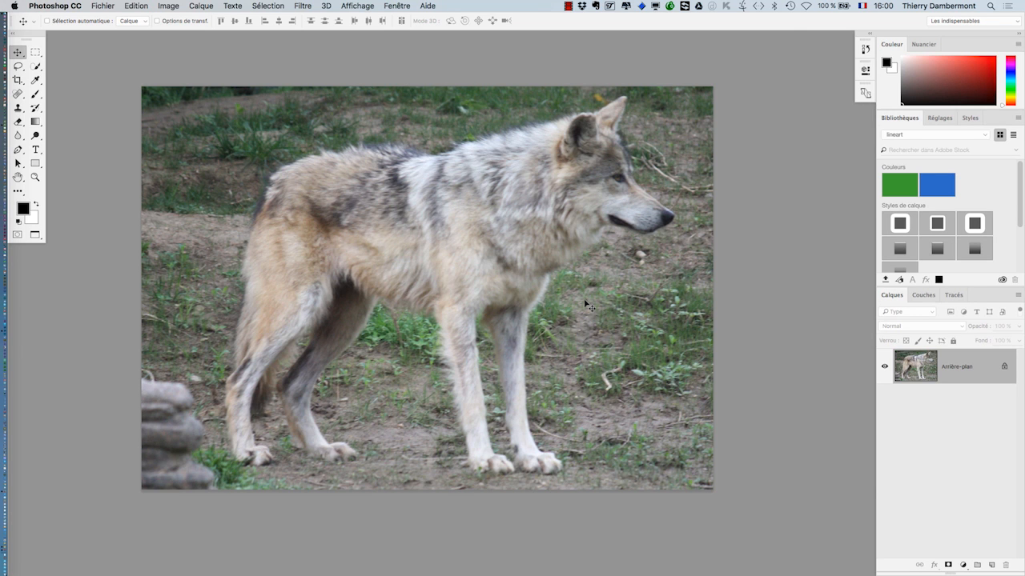
- Examine the wolf's outline at the muzzle, ears, back and legs to compare sharp edges with furry ones
scroll(637, 209, "up", 5)
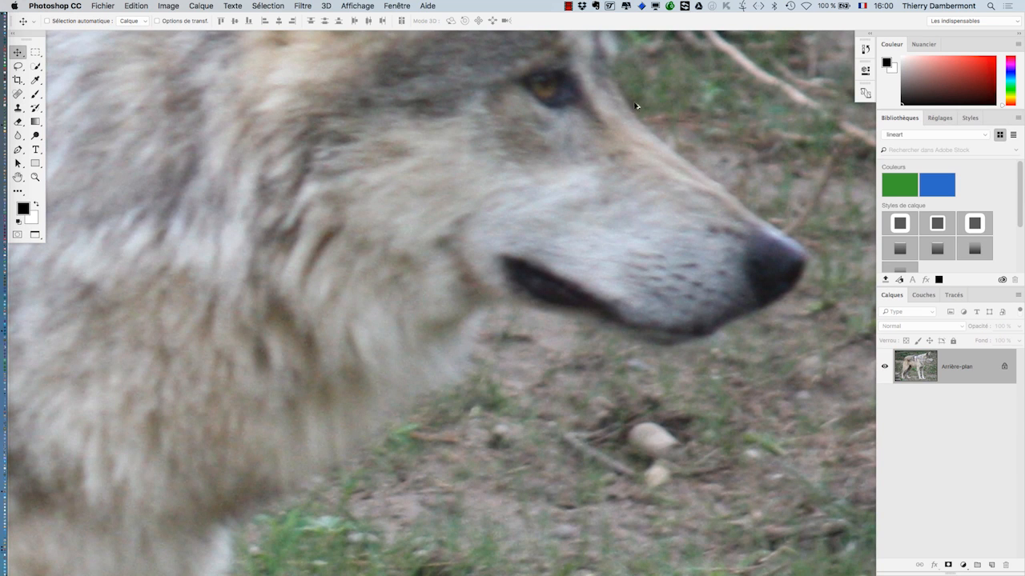
scroll(727, 350, "down", 5)
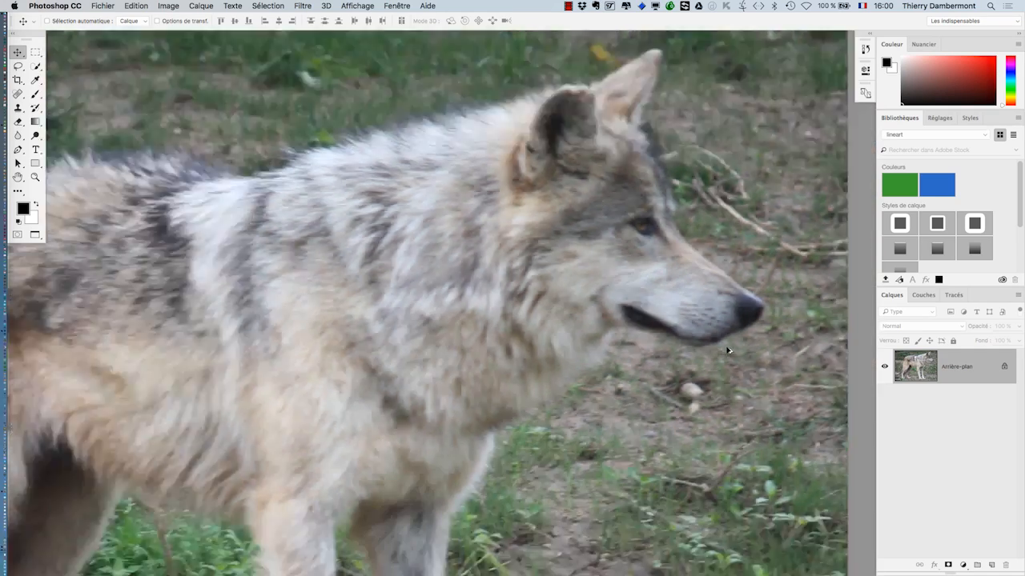
scroll(676, 224, "up", 5)
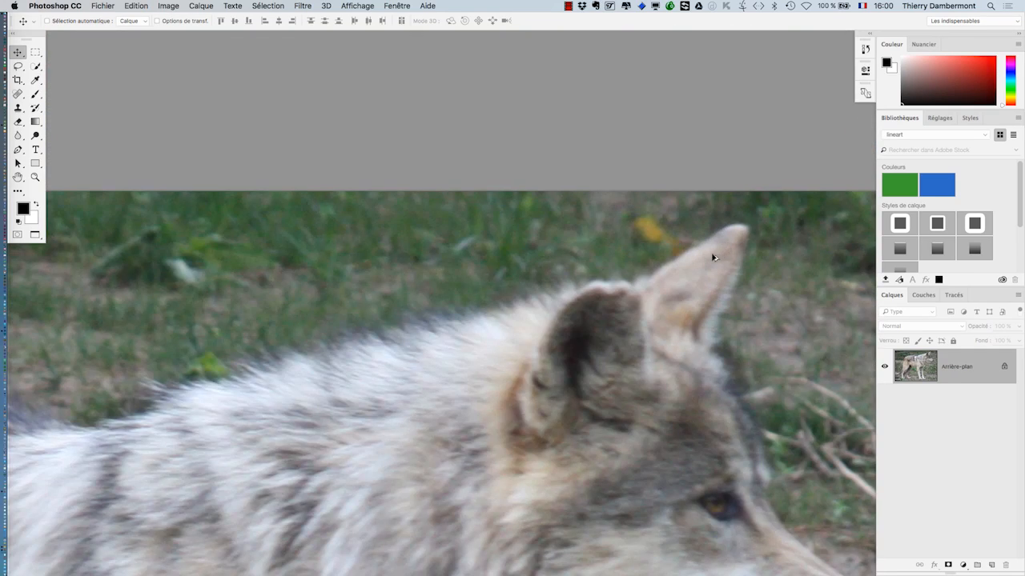
scroll(701, 254, "down", 5)
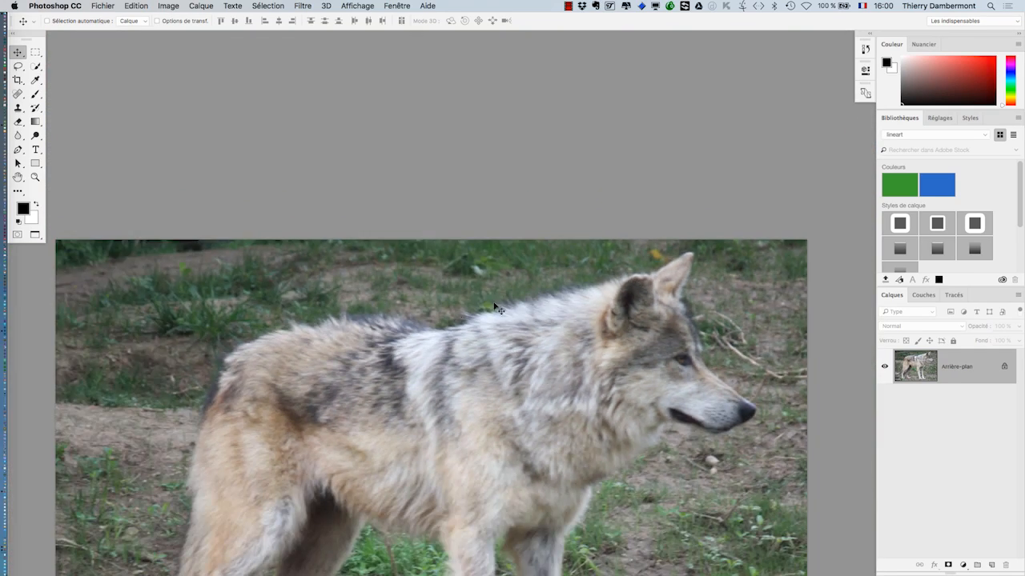
left_click_drag(355, 252, 371, 208)
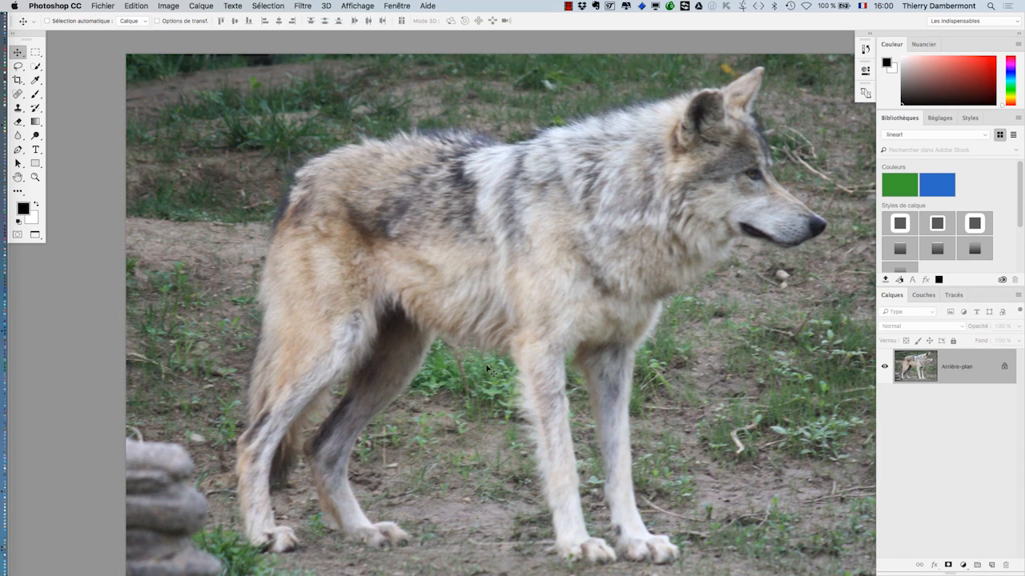
scroll(464, 350, "up", 3)
scroll(472, 357, "down", 5)
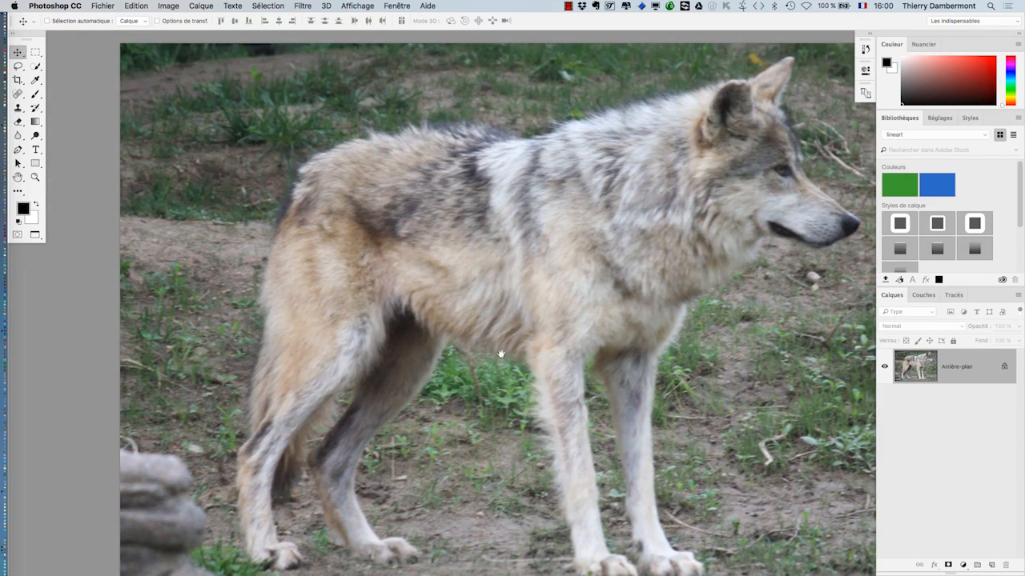
scroll(500, 353, "down", 4)
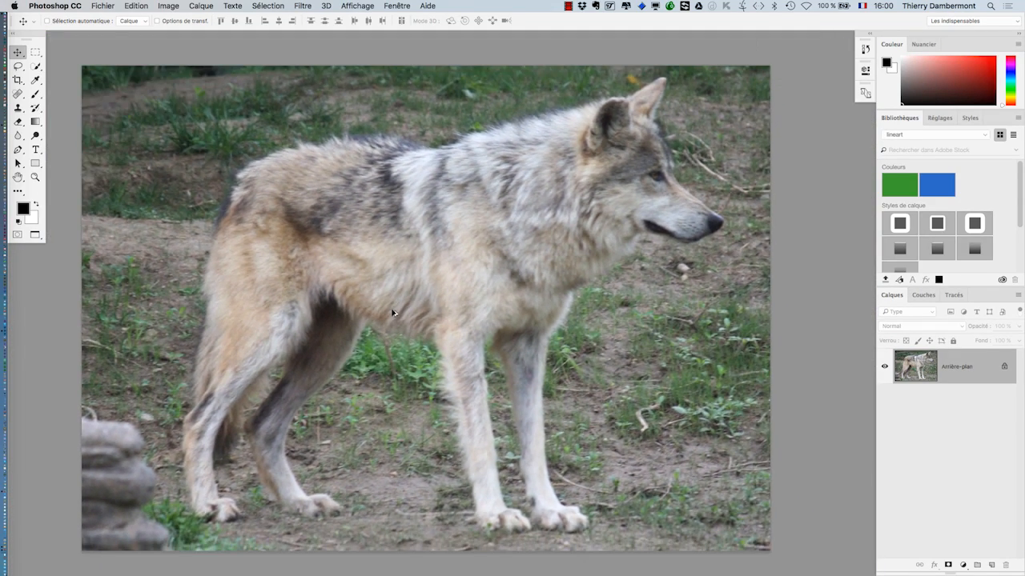
scroll(392, 312, "down", 3)
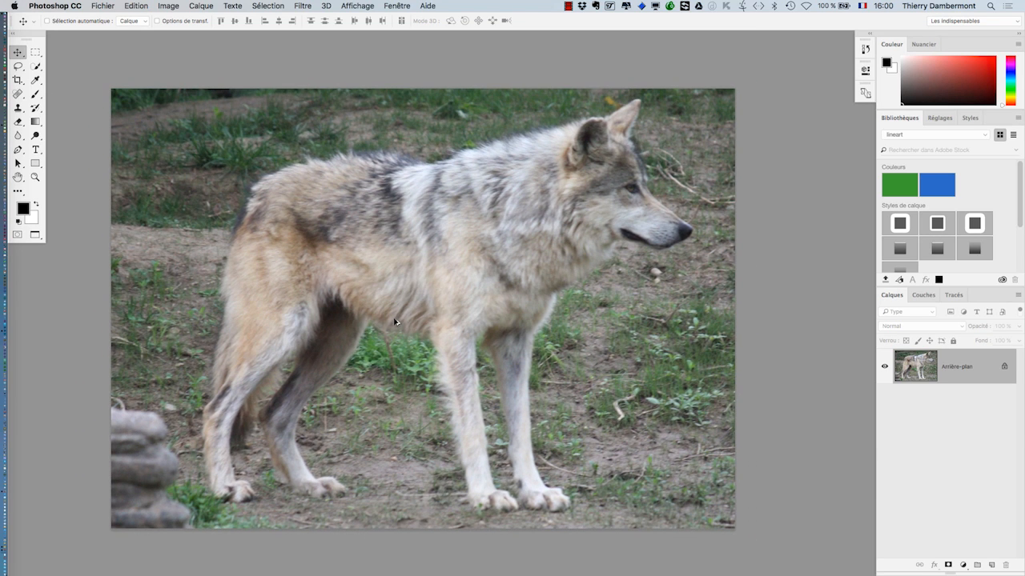
left_click_drag(399, 317, 319, 267)
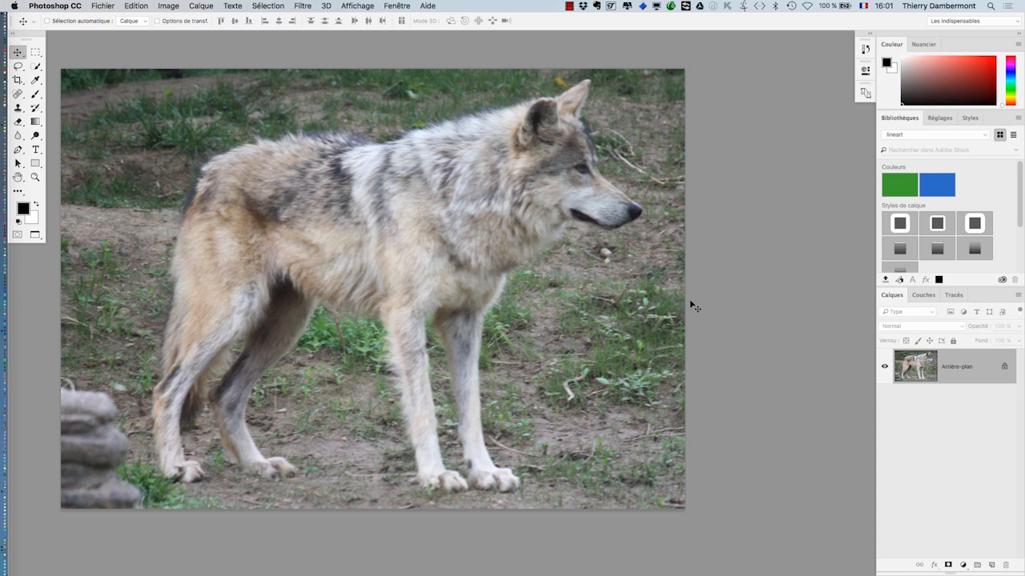
scroll(380, 160, "left", 4)
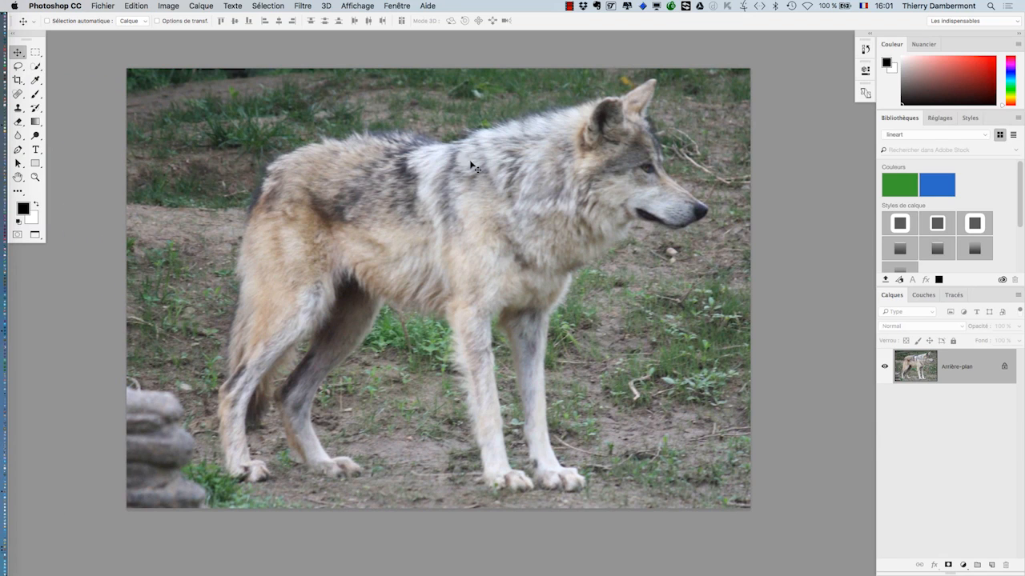
- Float the toolbox beside the wolf image and turn on Quick Mask mode
left_click_drag(28, 34, 79, 79)
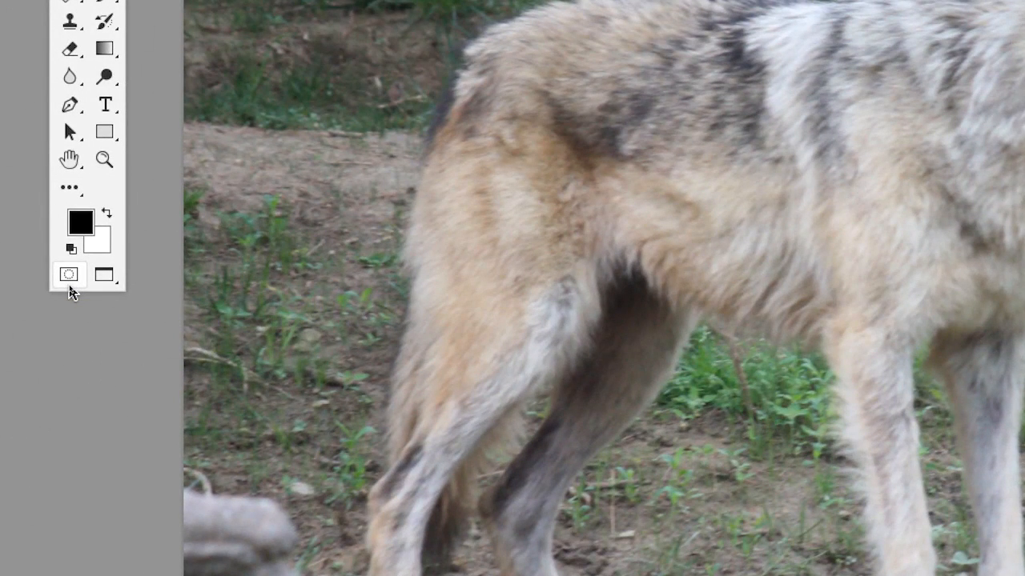
left_click(69, 276)
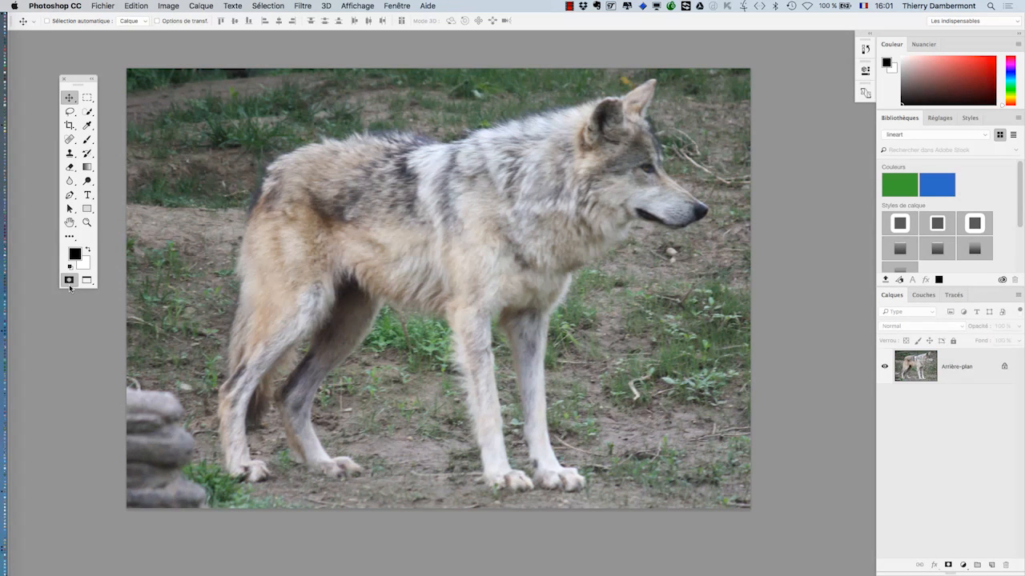
- Detach the Couches panel, collapse the remaining panels to icons, and enlarge Couches beside the image so all channels show
left_click(923, 294)
left_click_drag(923, 294, 675, 257)
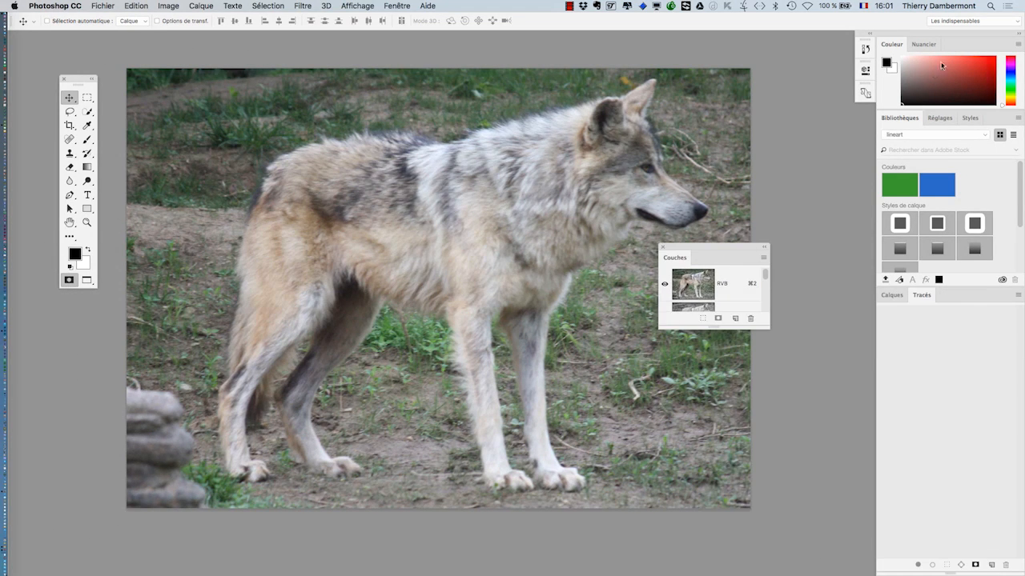
left_click(1013, 37)
left_click_drag(766, 325, 816, 551)
left_click_drag(714, 248, 769, 217)
left_click_drag(811, 168, 830, 94)
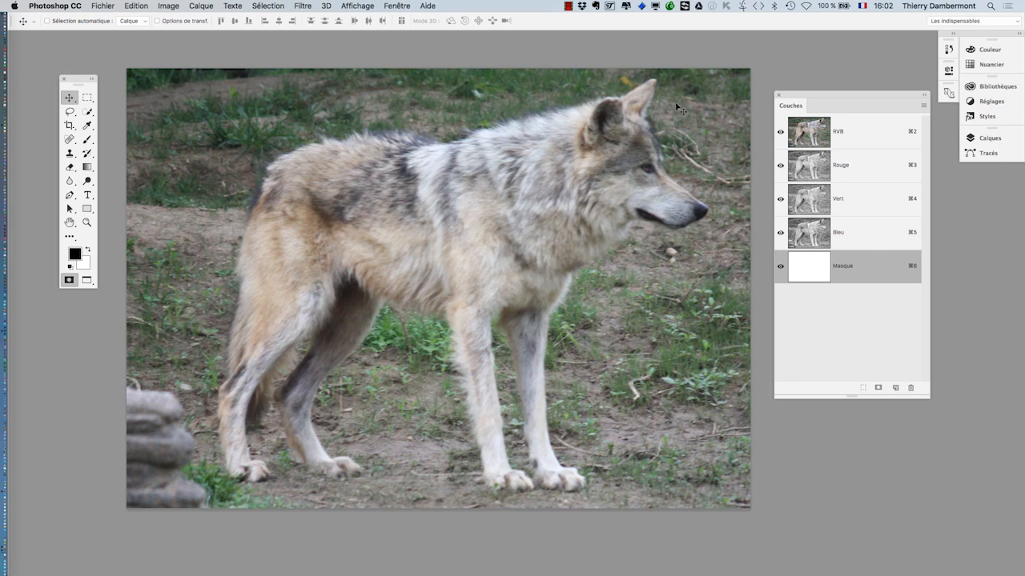
- Paint the quick mask with a 36 px black brush along the inside edge of the muzzle, from forehead around the nose to the jaw
left_click(86, 142)
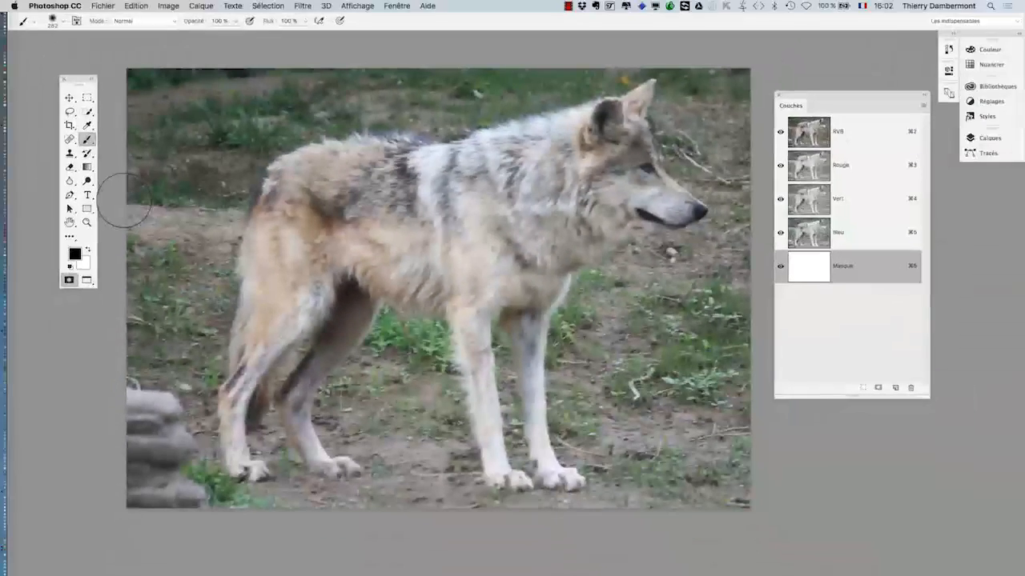
left_click_drag(522, 299, 497, 306)
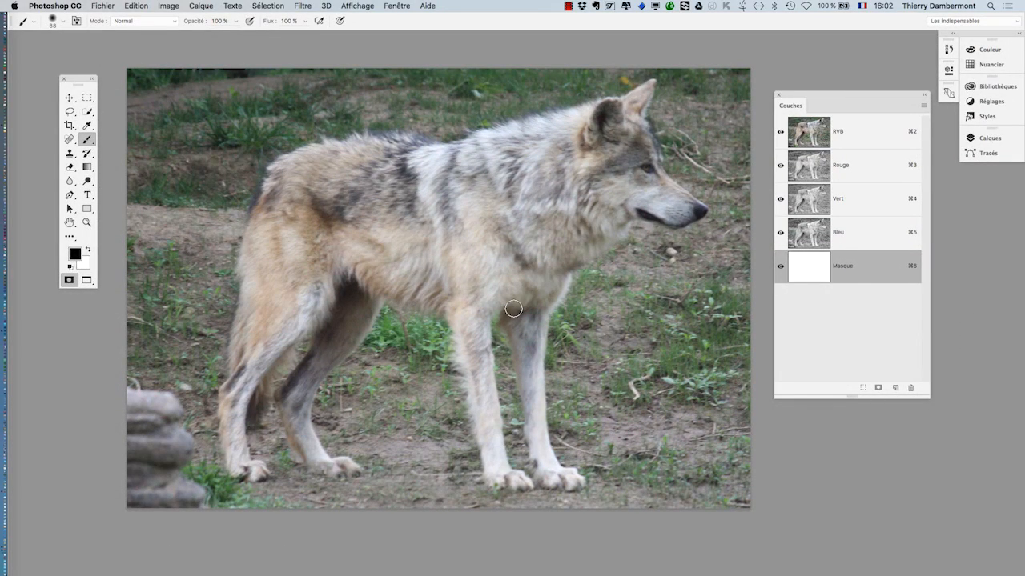
scroll(643, 223, "up", 3)
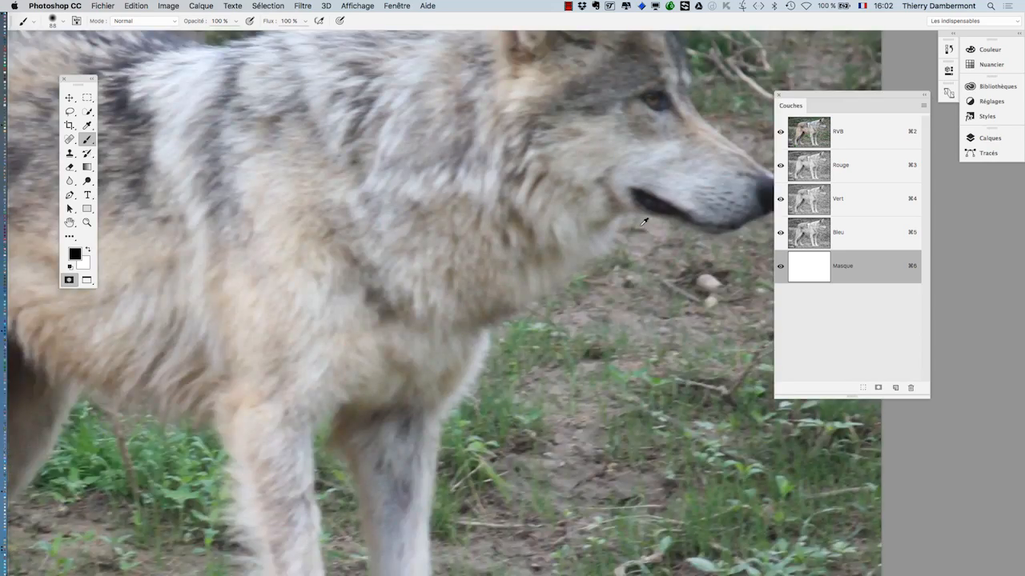
scroll(643, 223, "up", 3)
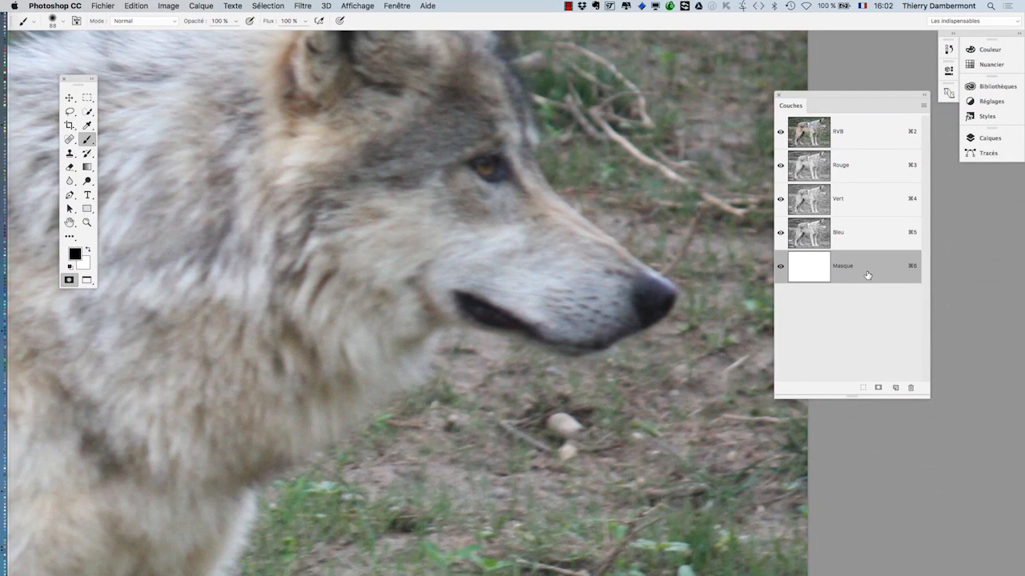
mouse_move(651, 237)
left_mouse_down("ctrl+alt")
mouse_move(644, 286)
mouse_move(622, 311)
mouse_move(629, 324)
mouse_move(625, 304)
left_mouse_up("ctrl+alt")
mouse_move(509, 127)
left_mouse_down()
mouse_move(573, 223)
mouse_move(660, 292)
mouse_move(643, 315)
mouse_move(572, 339)
mouse_move(460, 303)
mouse_move(503, 320)
left_mouse_up()
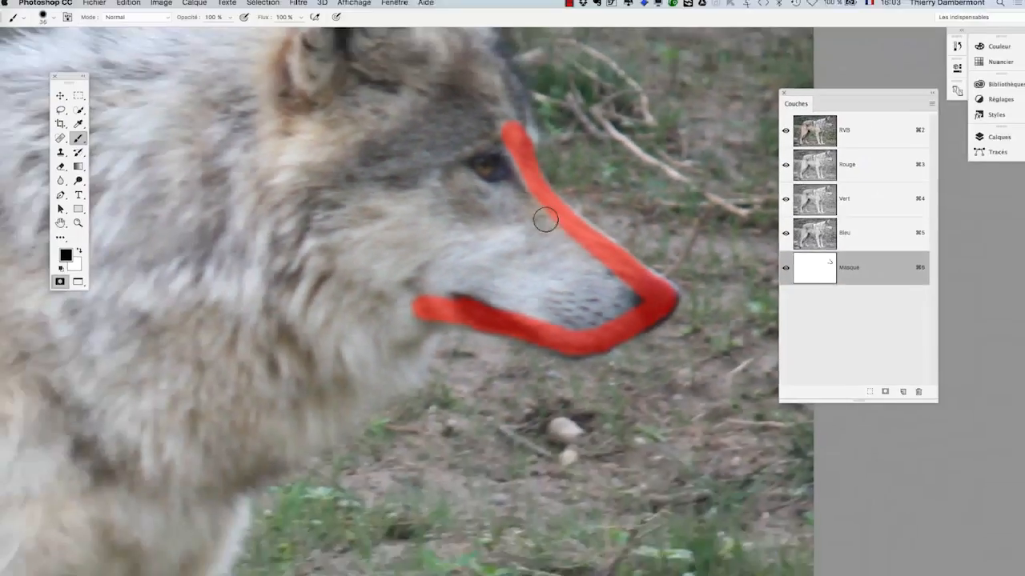
- Paint the mask with a 30 px brush along the inside edges of both ears, from the near ear around the far ear's tip
left_click_drag(545, 219, 551, 327)
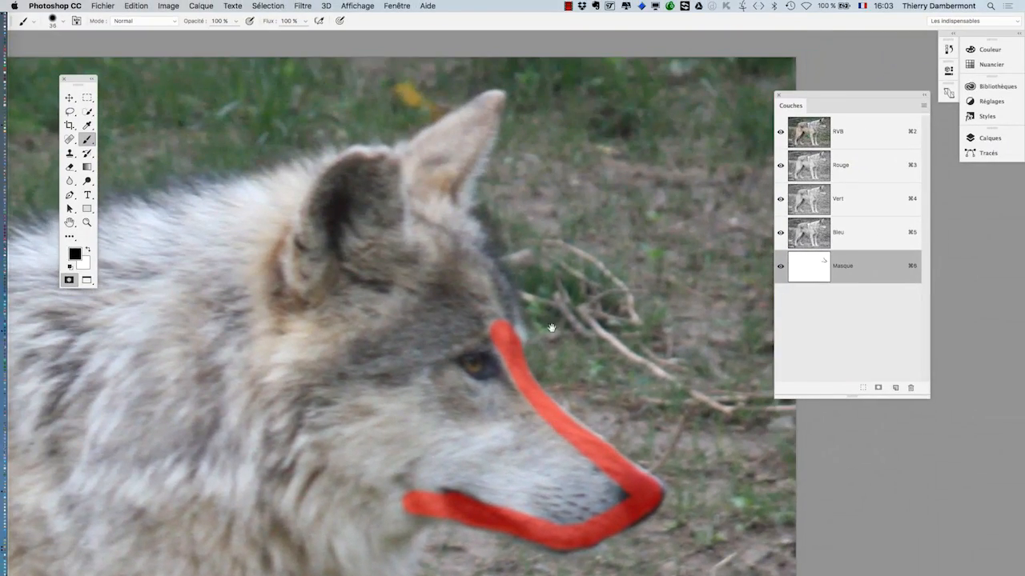
left_click_drag(474, 153, 465, 164)
scroll(457, 162, "up", 1)
scroll(497, 185, "up", 2)
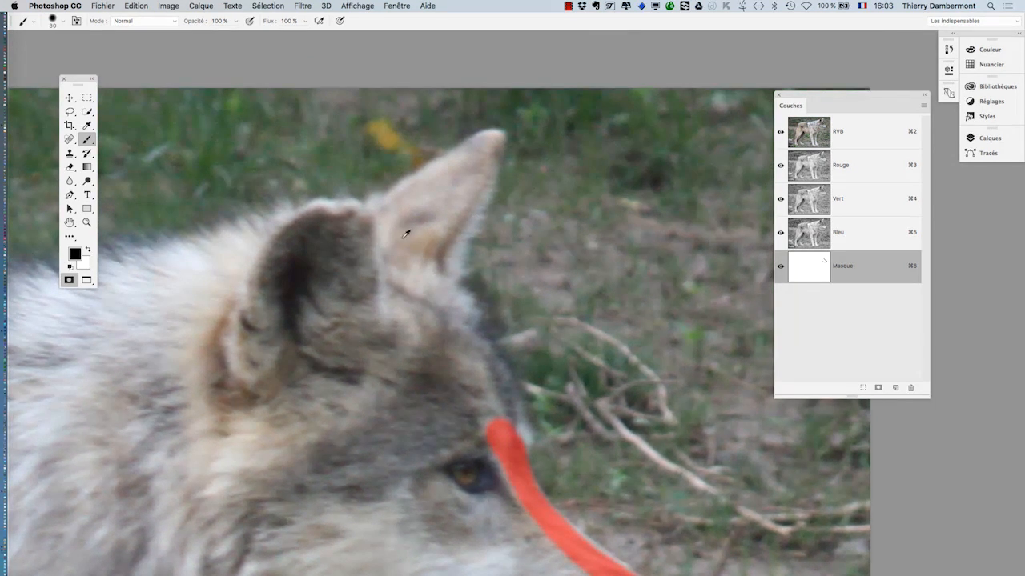
scroll(395, 227, "up", 2)
scroll(253, 219, "down", 1)
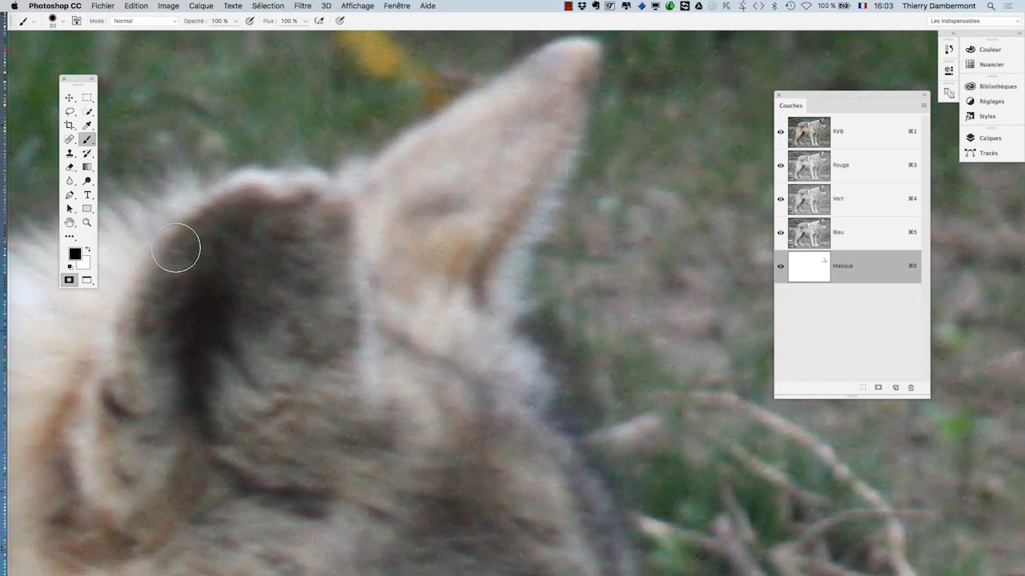
mouse_move(177, 248)
left_mouse_down()
mouse_move(254, 194)
mouse_move(358, 212)
mouse_move(570, 62)
mouse_move(540, 192)
mouse_move(501, 286)
mouse_move(441, 377)
left_mouse_up()
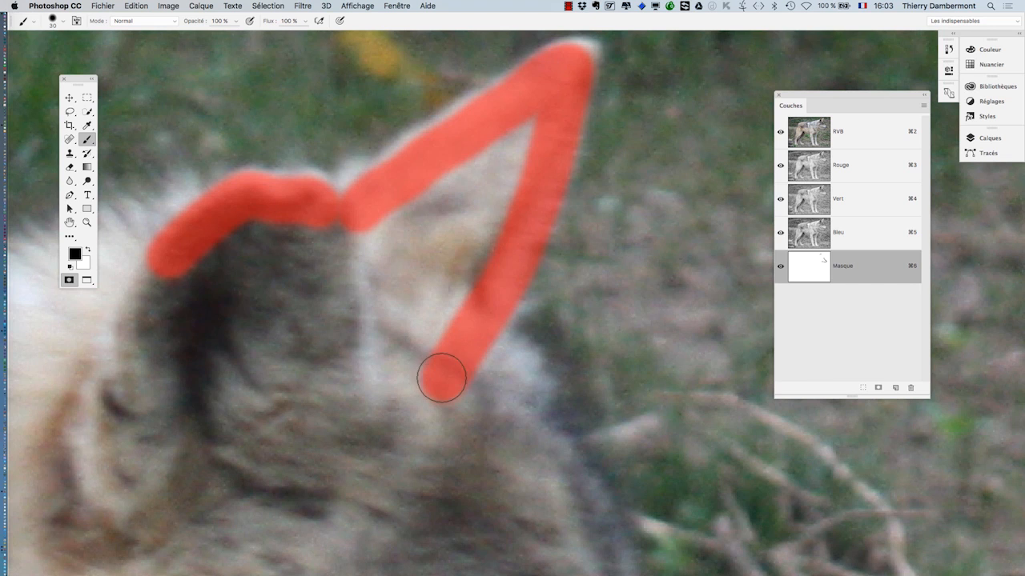
mouse_move(536, 290)
left_mouse_down()
mouse_move(590, 137)
mouse_move(610, 113)
left_mouse_up()
- Paint a stripe along the front edge of the far foreleg down to the paw with a brush of about 37 px
left_click(538, 298, "alt+super")
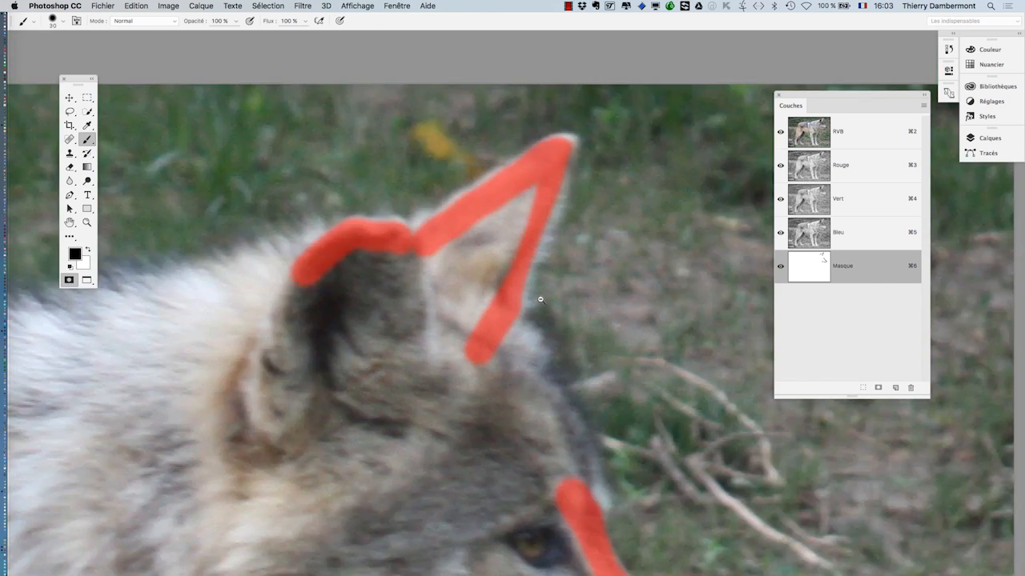
left_click(538, 299, "alt+super")
key("super+plus")
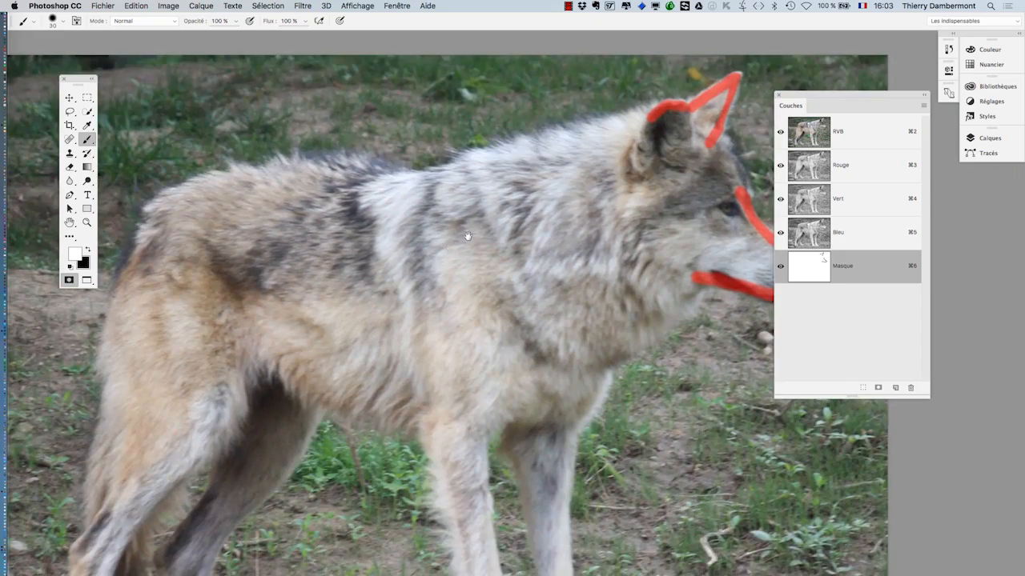
left_click_drag(468, 236, 595, 48)
left_click(615, 265, "super")
left_click(613, 266, "super")
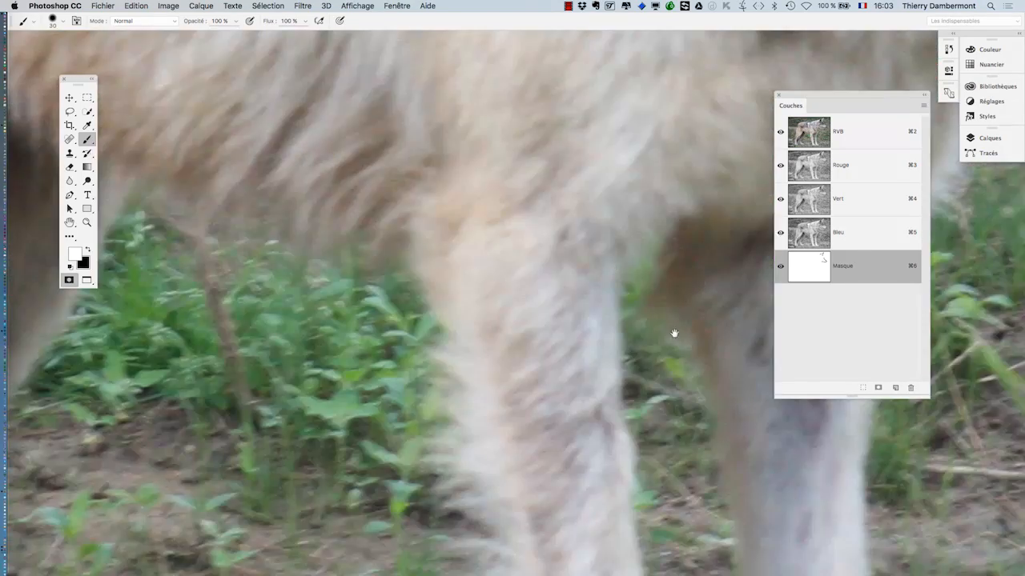
mouse_move(674, 333)
left_mouse_down()
mouse_move(478, 197)
mouse_move(492, 145)
mouse_move(556, 147)
left_mouse_up()
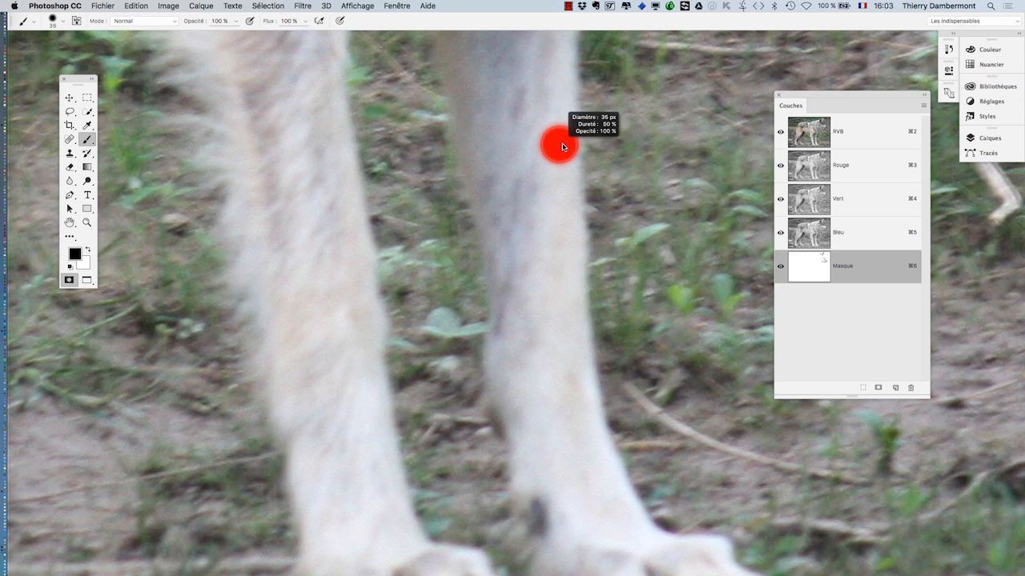
mouse_move(547, 101)
left_mouse_down()
mouse_move(576, 428)
mouse_move(633, 540)
left_mouse_up()
- Enlarge the brush to 87 px and mask the forehead edge between the far ear and the muzzle stroke
left_click(602, 471, "alt+super")
left_click(598, 467, "alt+super")
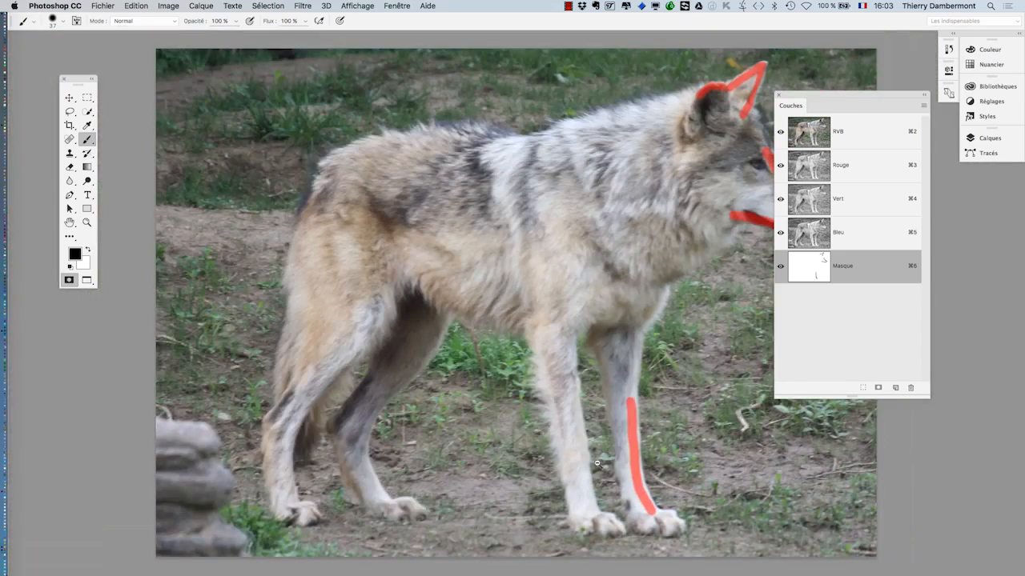
scroll(537, 249, "up", 5)
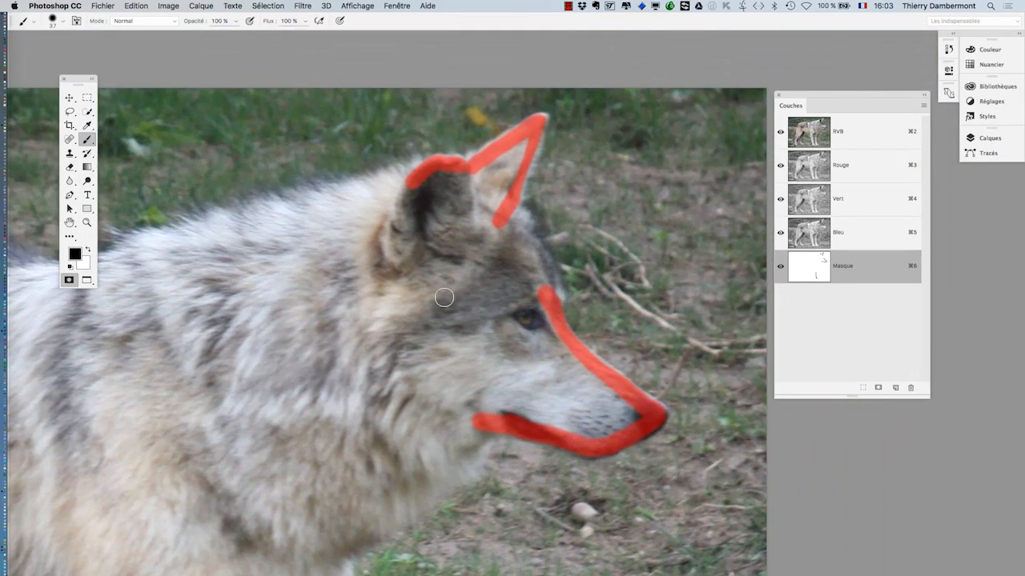
left_click_drag(468, 294, 483, 294)
left_click_drag(477, 225, 500, 231)
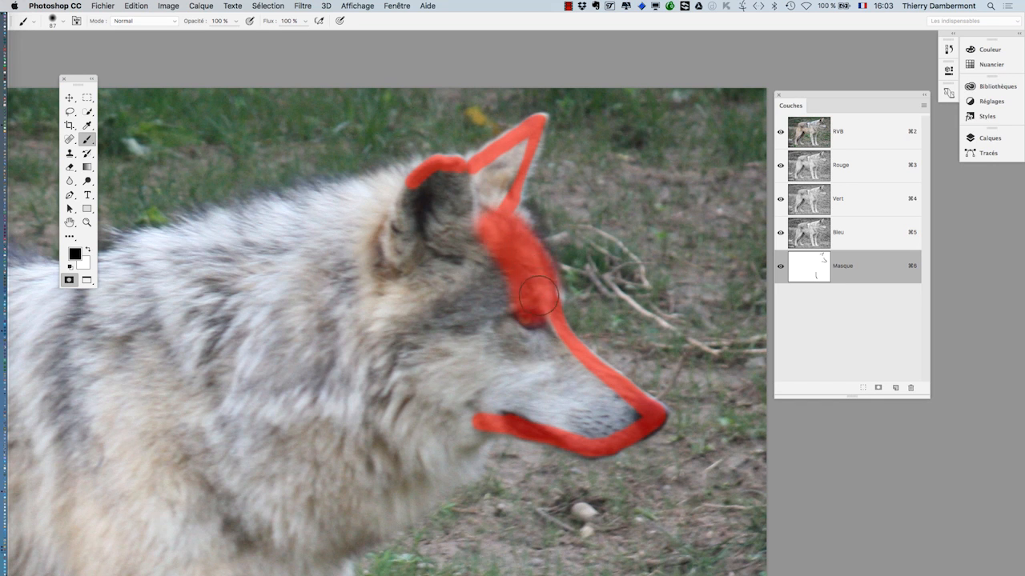
- Try masking the neck's upper edge with a 135 px brush that overlaps the background, and undo the stroke
mouse_move(466, 236)
left_mouse_down()
mouse_move(603, 258)
mouse_move(621, 275)
left_mouse_up()
mouse_move(592, 233)
left_mouse_down()
mouse_move(558, 228)
mouse_move(475, 251)
left_mouse_up()
key("super+z")
mouse_move(590, 222)
left_mouse_down()
mouse_move(570, 207)
mouse_move(488, 221)
mouse_move(210, 289)
left_mouse_up()
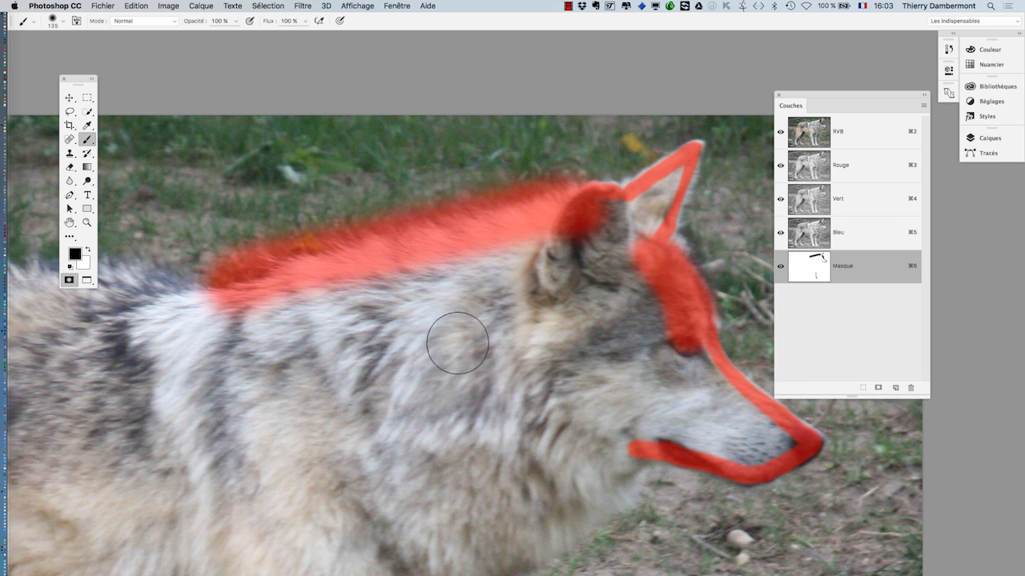
scroll(482, 352, "left", 5)
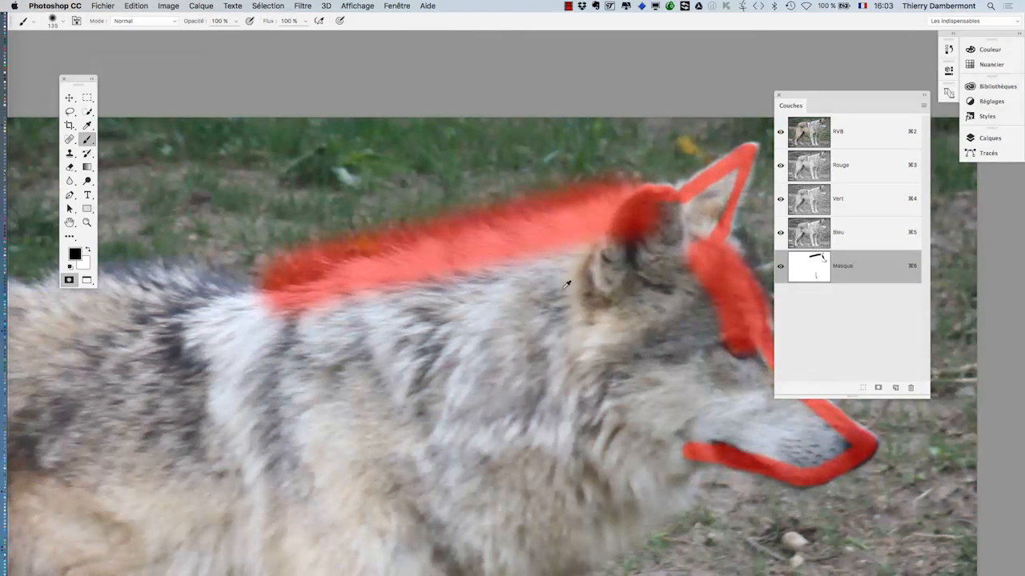
scroll(566, 284, "up", 2)
key("super+z")
- Mask the neck and back just inside the fur edge, from the near ear to the rump, adapting the brush size
mouse_move(567, 279)
left_mouse_down()
mouse_move(604, 254)
mouse_move(606, 240)
left_mouse_up()
mouse_move(640, 212)
left_mouse_down()
mouse_move(398, 270)
mouse_move(317, 304)
left_mouse_up()
left_click_drag(404, 303, 588, 311)
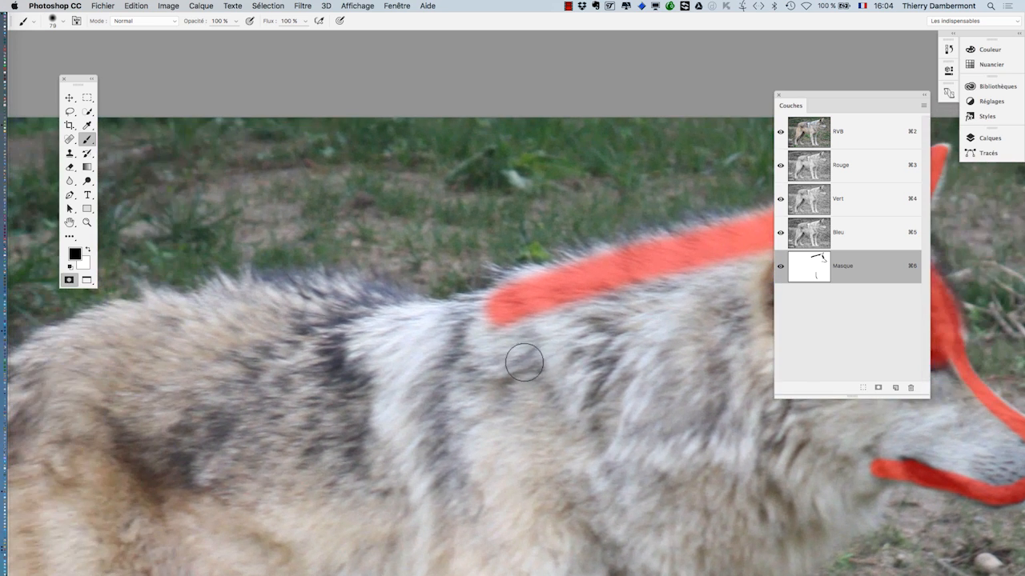
mouse_move(521, 368)
left_mouse_down()
mouse_move(544, 374)
mouse_move(505, 338)
mouse_move(393, 344)
mouse_move(347, 328)
mouse_move(572, 371)
mouse_move(633, 361)
mouse_move(618, 364)
left_mouse_up()
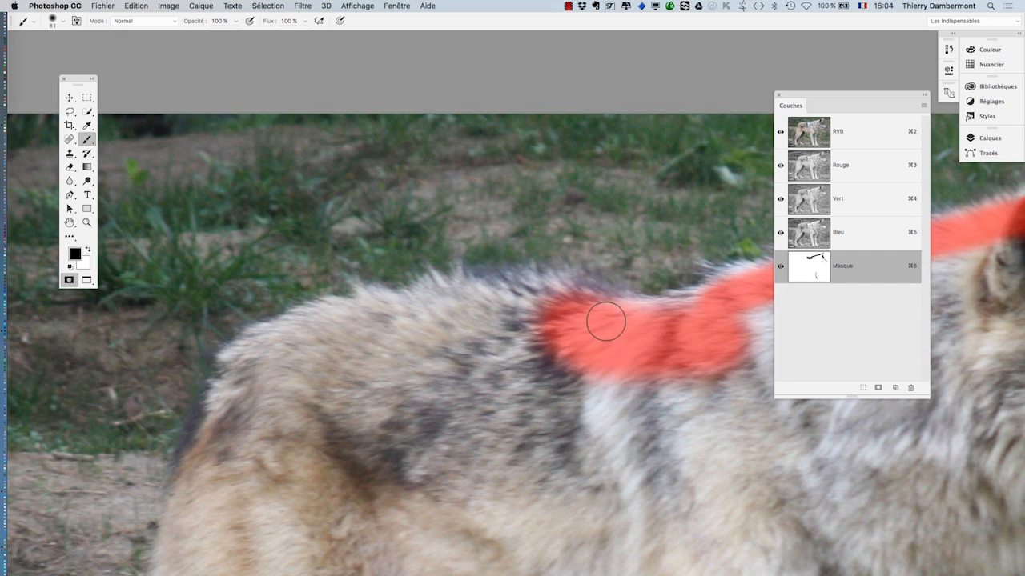
mouse_move(606, 320)
left_mouse_down()
mouse_move(623, 322)
mouse_move(632, 344)
mouse_move(600, 313)
mouse_move(499, 302)
mouse_move(425, 312)
mouse_move(276, 360)
left_mouse_up()
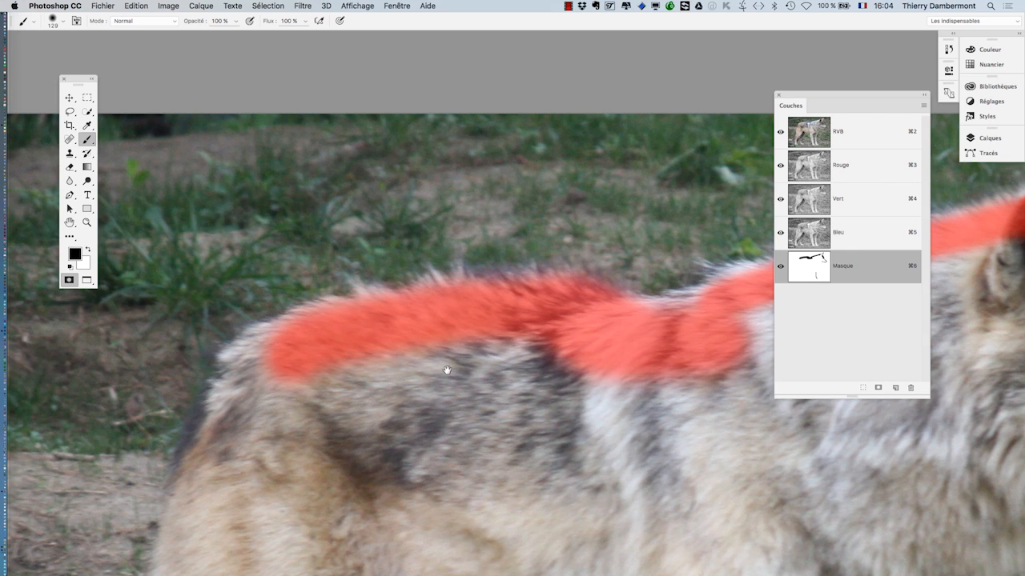
- Continue the mask around the rump and down the rear edge of the near thigh, starting with a 129 px brush
mouse_move(445, 366)
left_mouse_down()
mouse_move(475, 248)
mouse_move(414, 234)
mouse_move(441, 208)
mouse_move(436, 178)
left_mouse_up()
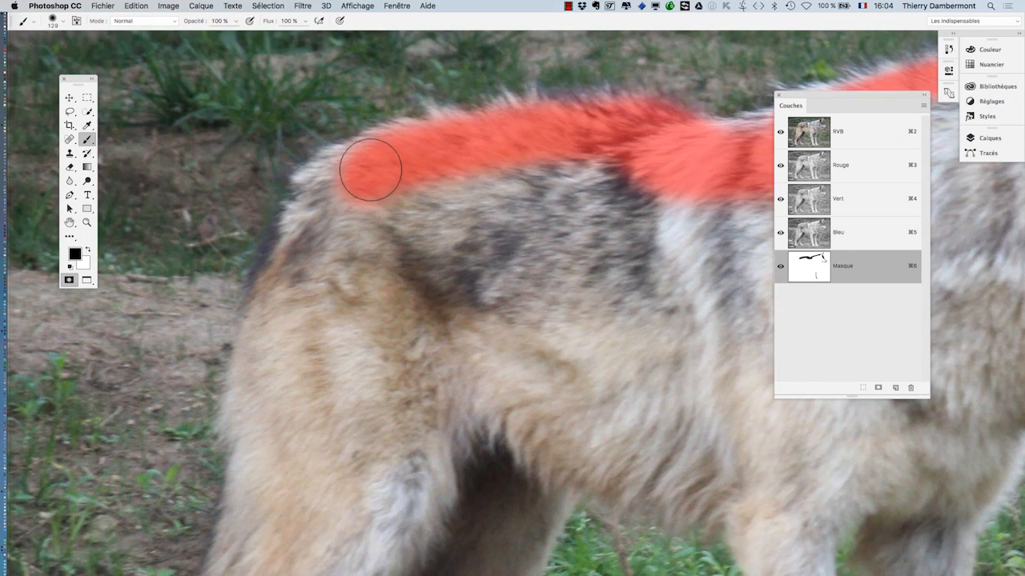
mouse_move(371, 167)
left_mouse_down()
mouse_move(339, 171)
mouse_move(312, 231)
mouse_move(260, 424)
left_mouse_up()
mouse_move(331, 338)
left_mouse_down()
mouse_move(373, 143)
mouse_move(293, 226)
mouse_move(308, 267)
mouse_move(293, 354)
mouse_move(310, 347)
mouse_move(280, 346)
left_mouse_up()
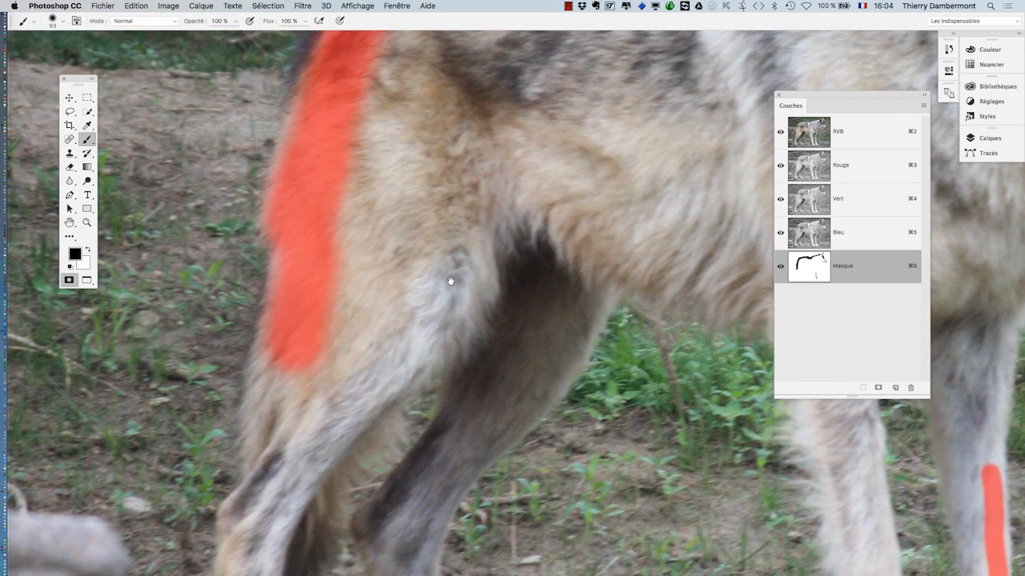
- Mask the near hind leg's lower part, its paw, the tail and the leg's inner edge up to the groin
left_click_drag(451, 279, 490, 112)
mouse_move(312, 231)
left_mouse_down()
mouse_move(304, 364)
mouse_move(364, 242)
mouse_move(354, 245)
mouse_move(350, 218)
left_mouse_up()
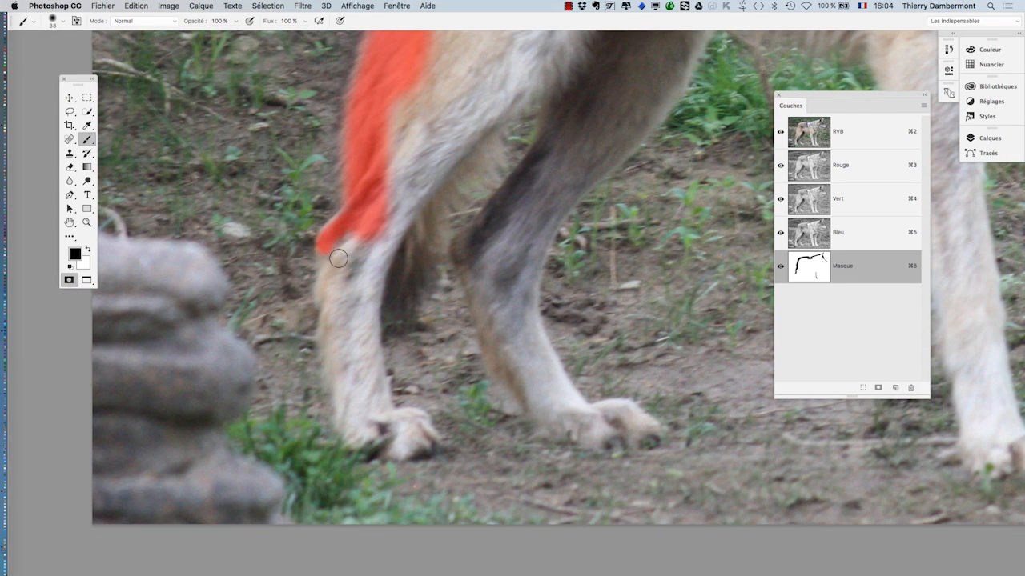
mouse_move(338, 258)
left_mouse_down()
mouse_move(352, 258)
mouse_move(339, 309)
mouse_move(356, 420)
mouse_move(385, 438)
left_mouse_up()
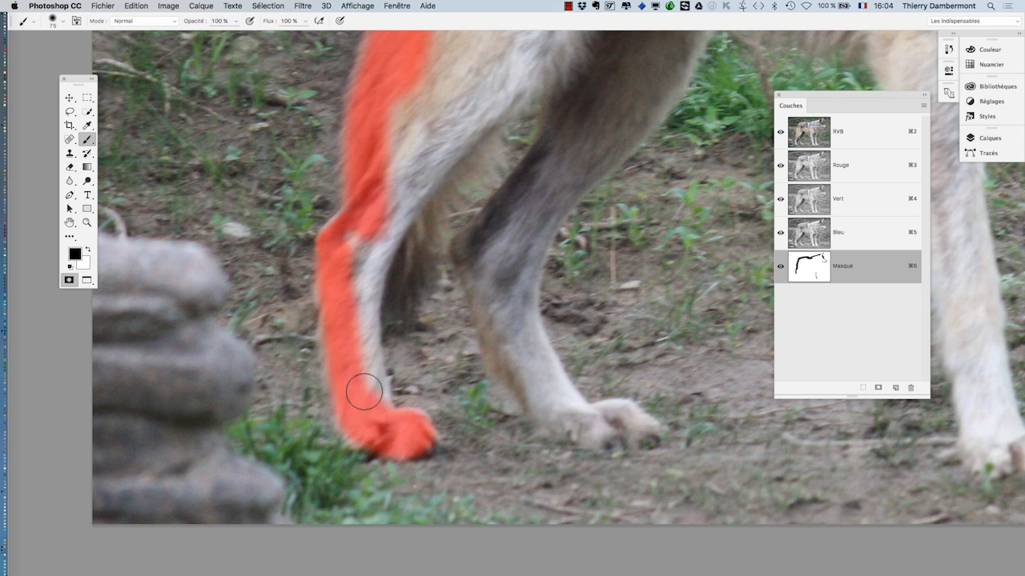
mouse_move(351, 292)
left_mouse_down()
mouse_move(397, 187)
mouse_move(399, 216)
mouse_move(425, 193)
mouse_move(405, 215)
mouse_move(392, 298)
left_mouse_up()
mouse_move(403, 250)
left_mouse_down()
mouse_move(507, 61)
mouse_move(486, 106)
mouse_move(386, 185)
mouse_move(386, 168)
mouse_move(361, 159)
mouse_move(442, 136)
mouse_move(474, 94)
mouse_move(497, 113)
left_mouse_up()
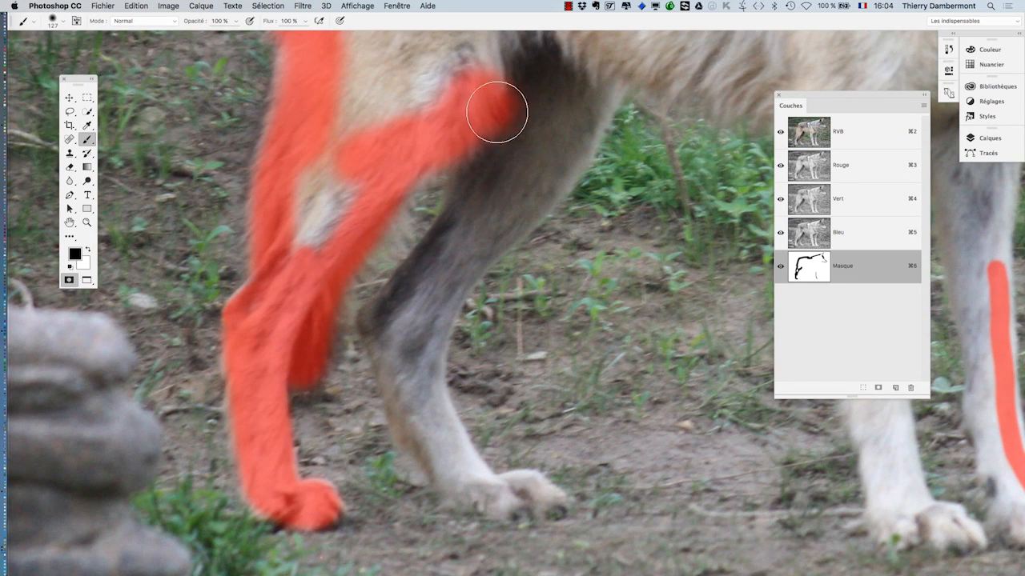
- Mask the rear edge of the far hind leg from the groin past the hock to the paw, adapting the brush size
left_click_drag(495, 172, 488, 147)
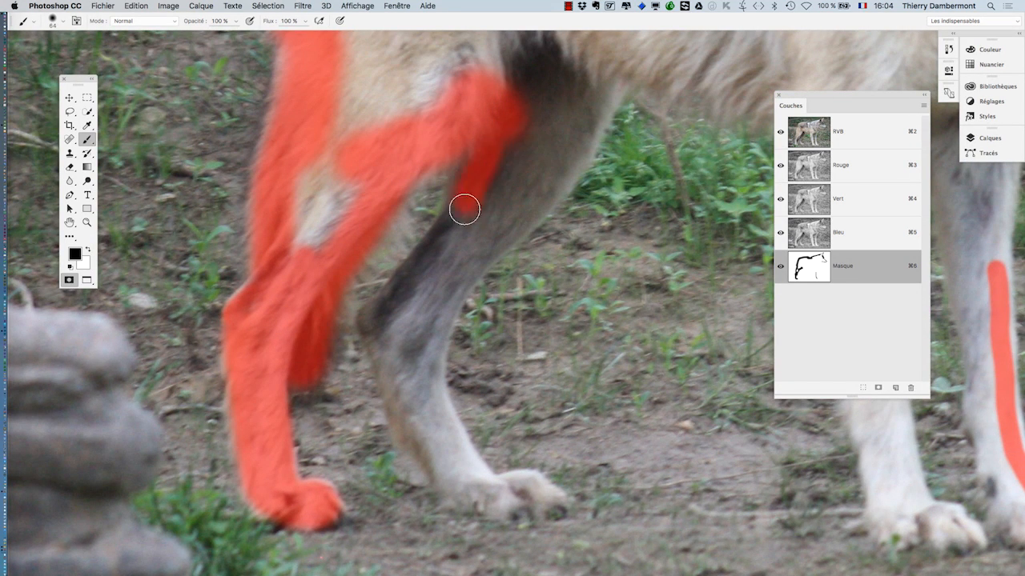
left_click_drag(479, 194, 480, 194)
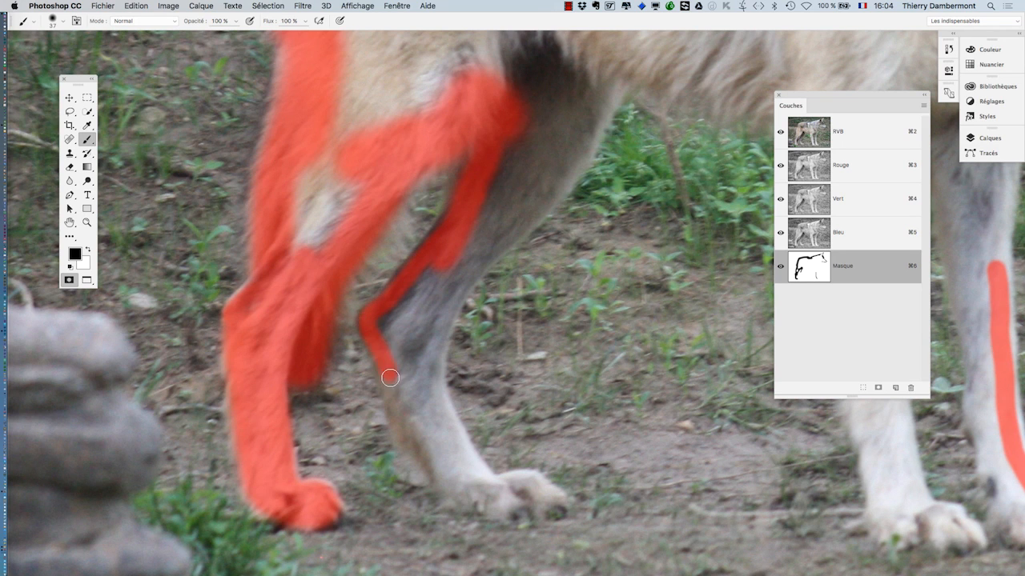
mouse_move(390, 377)
left_mouse_down()
mouse_move(411, 369)
mouse_move(402, 393)
mouse_move(423, 446)
mouse_move(484, 502)
left_mouse_up()
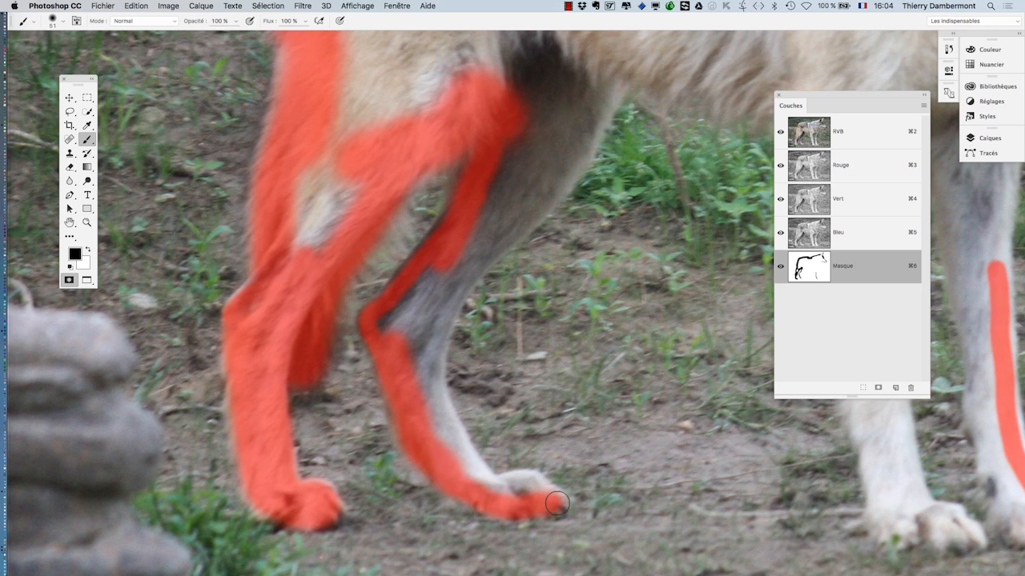
- Mask the top of the far hind paw and the leg's front edge up to the belly, enlarging the brush above the hock
left_click_drag(548, 499, 539, 499)
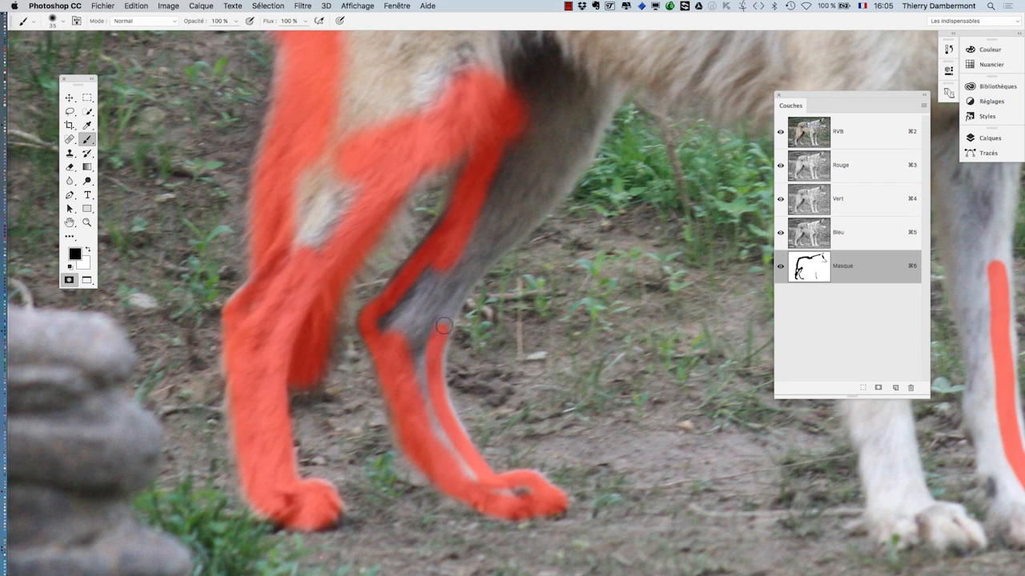
scroll(460, 277, "down", 2)
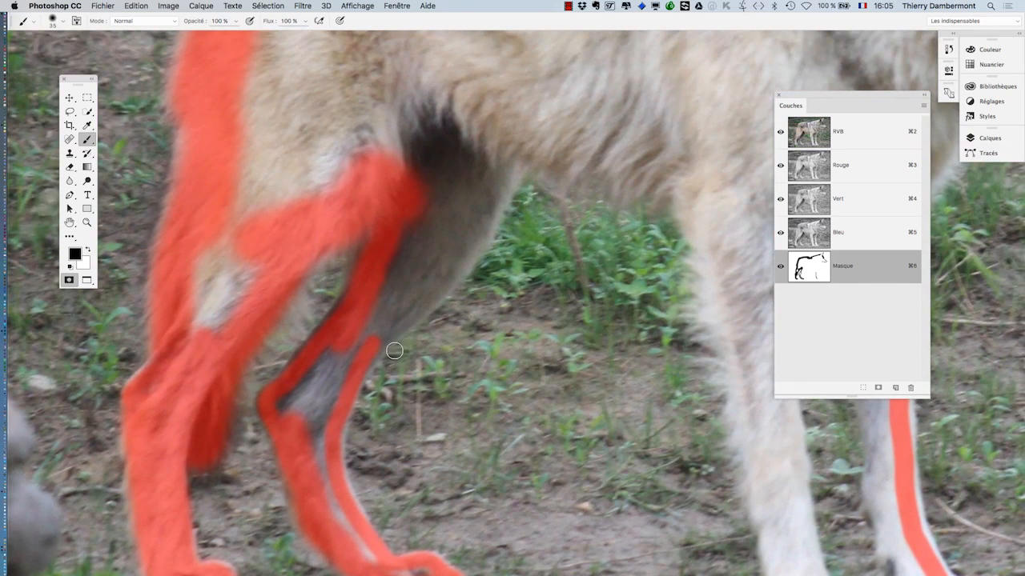
left_click_drag(376, 314, 390, 317)
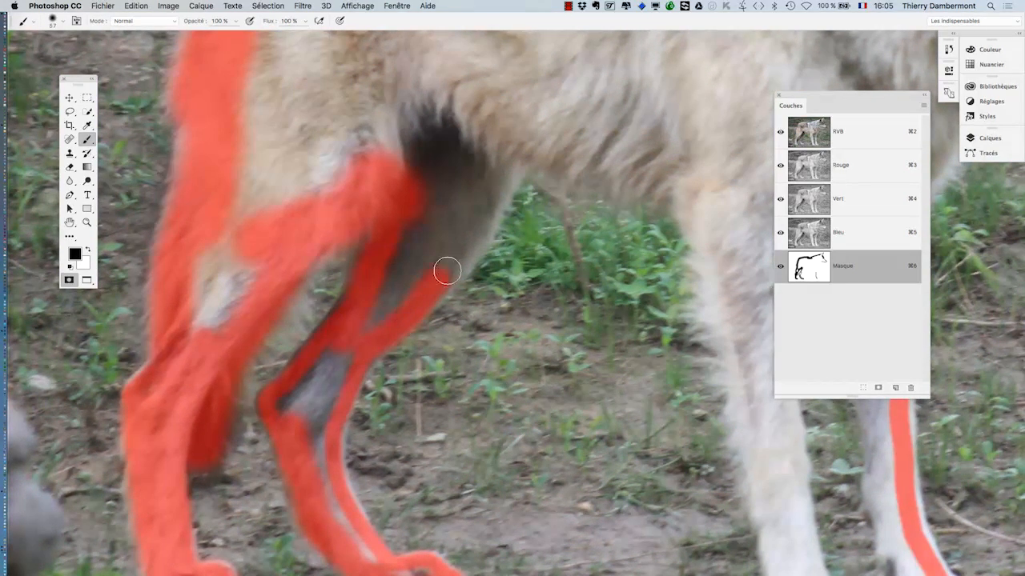
left_click_drag(493, 197, 516, 96)
- Mask the lower edge of the belly and the near foreleg down to and including its paw
scroll(513, 104, "right", 5)
scroll(512, 104, "up", 2)
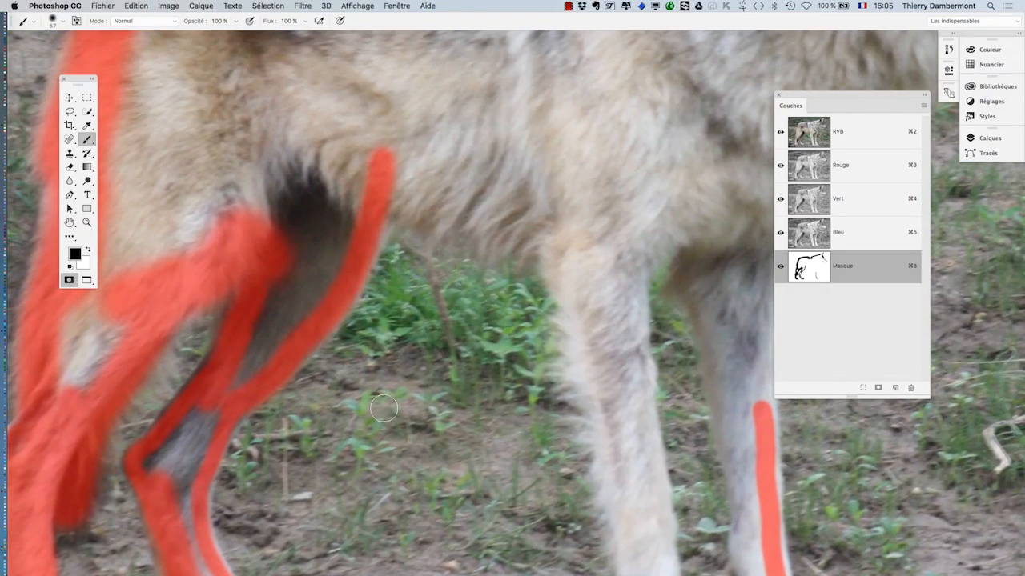
mouse_move(448, 197)
left_mouse_down()
mouse_move(389, 174)
mouse_move(469, 200)
left_mouse_up()
mouse_move(389, 171)
left_mouse_down()
mouse_move(453, 198)
mouse_move(571, 220)
mouse_move(530, 176)
mouse_move(565, 343)
left_mouse_up()
scroll(571, 221, "down", 5)
scroll(572, 221, "right", 3)
mouse_move(565, 342)
left_mouse_down()
mouse_move(595, 488)
mouse_move(553, 332)
mouse_move(580, 441)
mouse_move(567, 440)
mouse_move(645, 452)
left_mouse_up()
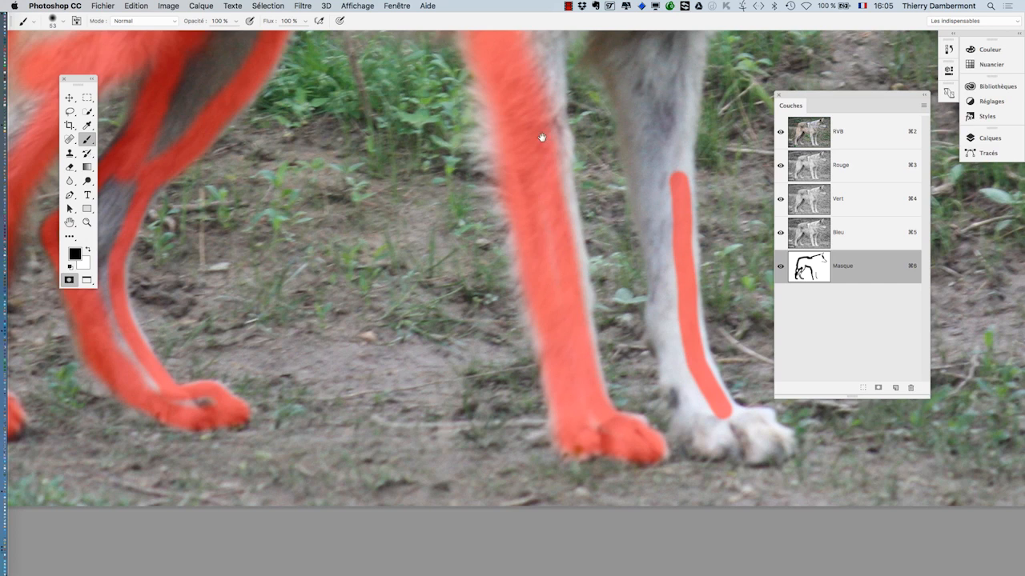
- Enlarge the brush to 95 px and mask the lower chest edge between the two forelegs
left_click_drag(542, 218, 515, 393)
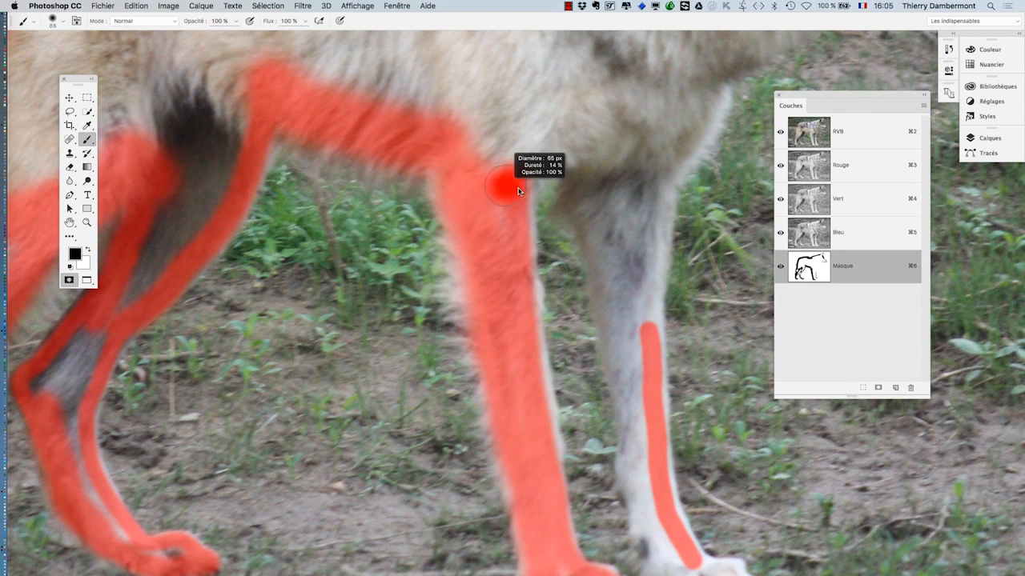
mouse_move(515, 179)
left_mouse_down()
mouse_move(510, 207)
mouse_move(527, 158)
mouse_move(556, 171)
left_mouse_up()
scroll(533, 160, "down", 2)
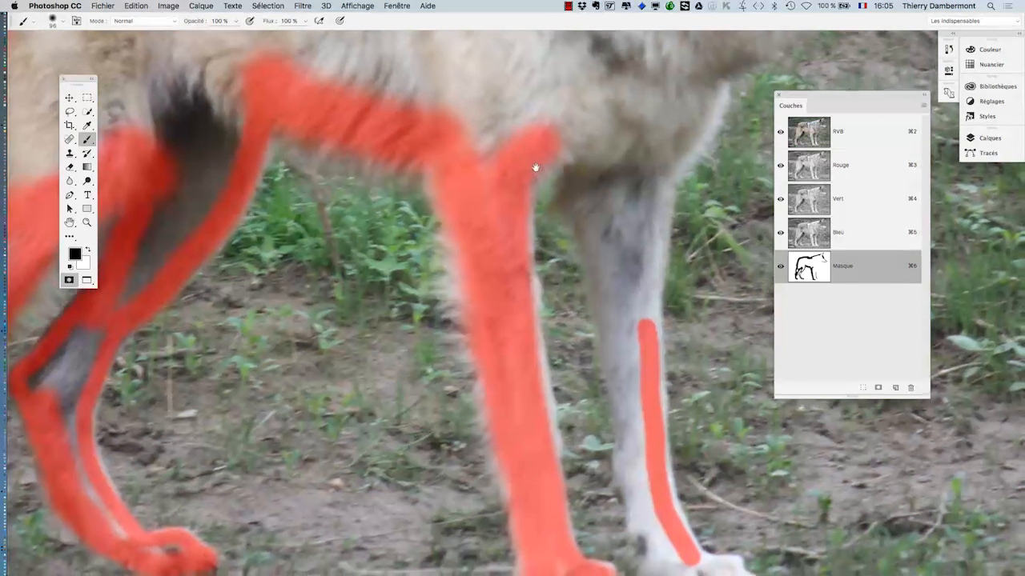
left_click_drag(545, 127, 609, 145)
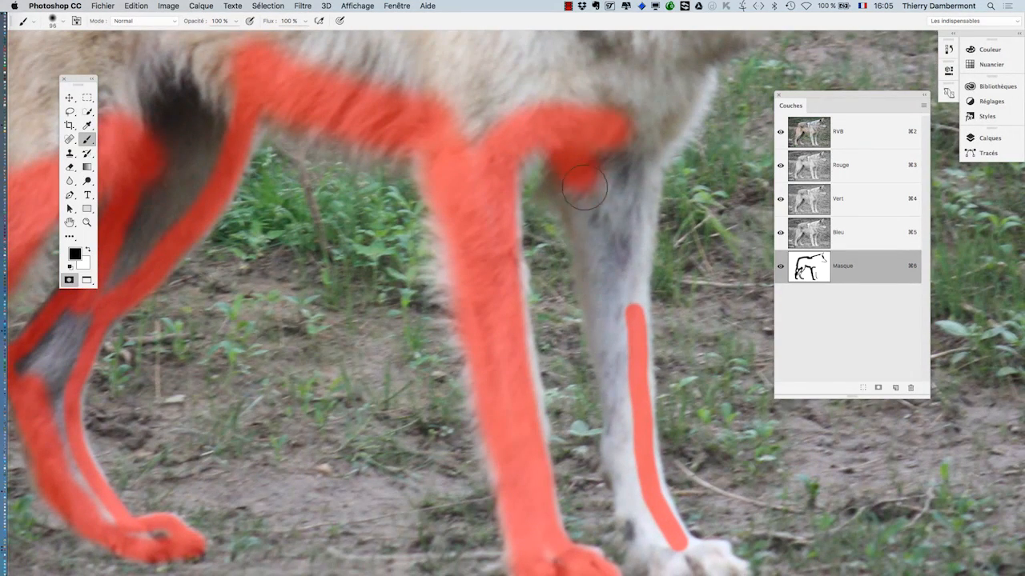
- Mask the far foreleg's rear edge and paw, and extend its front-edge stripe upward with a 47 px brush
left_click_drag(583, 186, 615, 356)
mouse_move(602, 304)
left_mouse_down()
mouse_move(595, 160)
mouse_move(624, 355)
mouse_move(646, 408)
mouse_move(704, 412)
mouse_move(693, 411)
left_mouse_up()
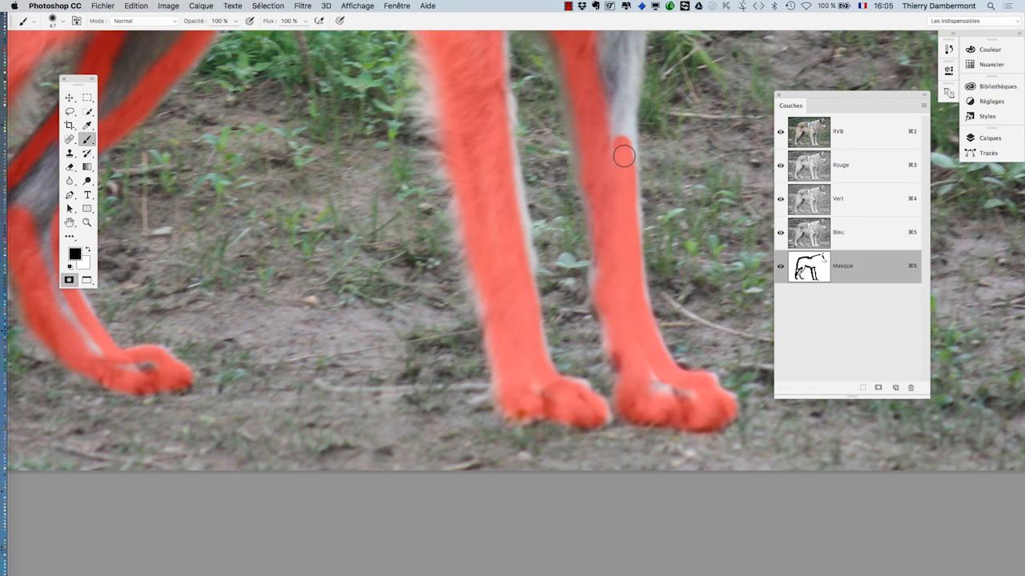
left_click_drag(624, 156, 613, 142)
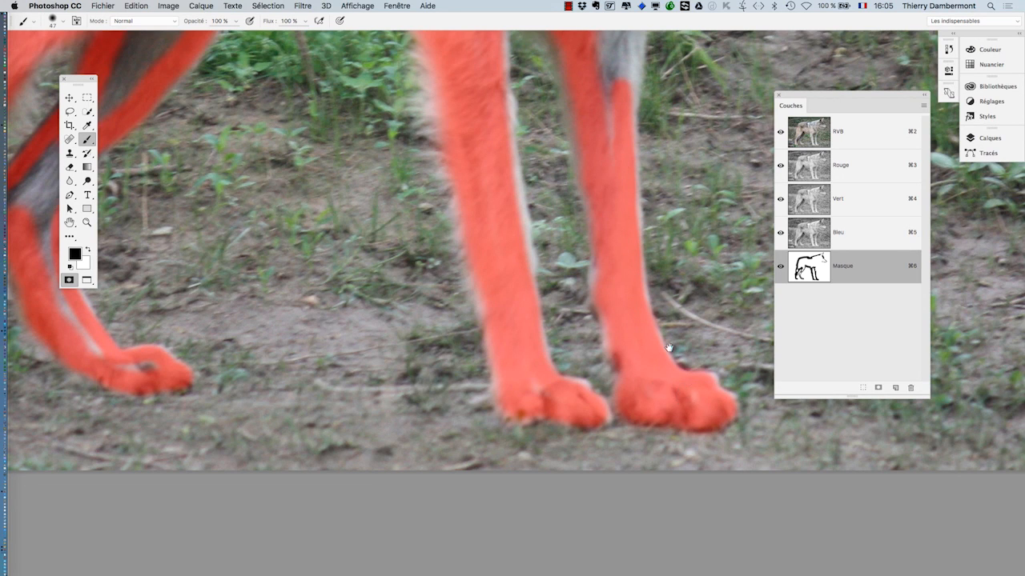
scroll(668, 347, "up", 10)
scroll(669, 347, "right", 3)
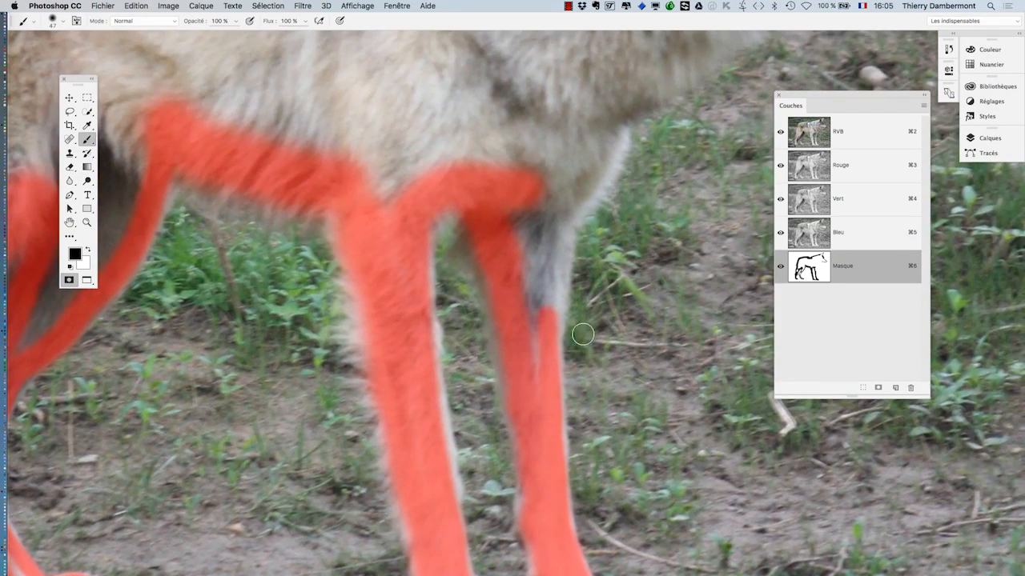
- Mask the top of the far foreleg's front edge, and with an enlarged brush the chest and throat up to the jaw
mouse_move(548, 325)
left_mouse_down()
mouse_move(540, 337)
mouse_move(564, 154)
left_mouse_up()
mouse_move(556, 199)
left_mouse_down()
mouse_move(441, 366)
mouse_move(483, 258)
mouse_move(403, 343)
left_mouse_up()
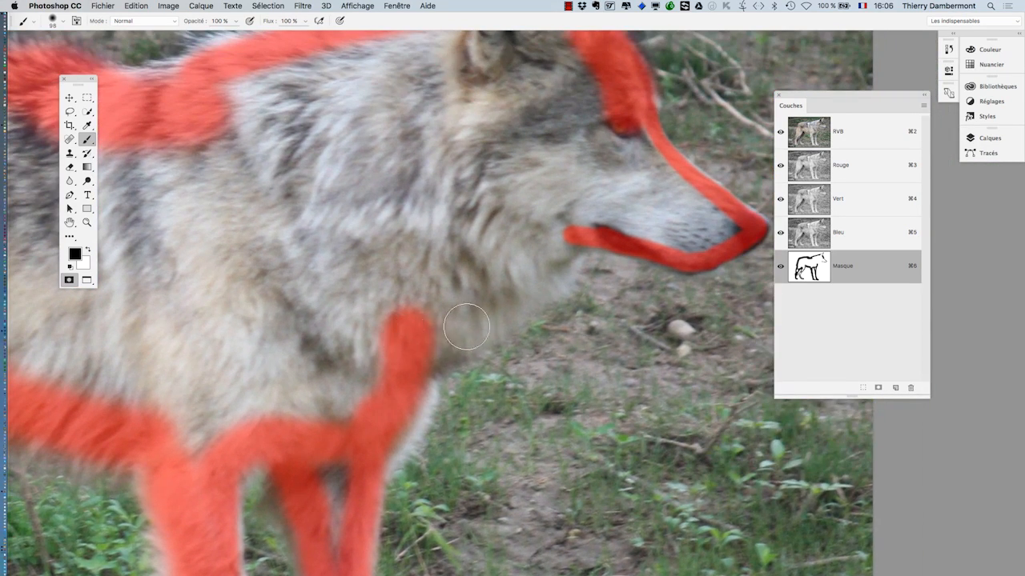
mouse_move(467, 327)
left_mouse_down()
mouse_move(550, 254)
mouse_move(592, 194)
left_mouse_up()
- Hide the RGB composite so only the quick mask channel of the whole wolf shows in black and white
left_click(509, 256, "alt")
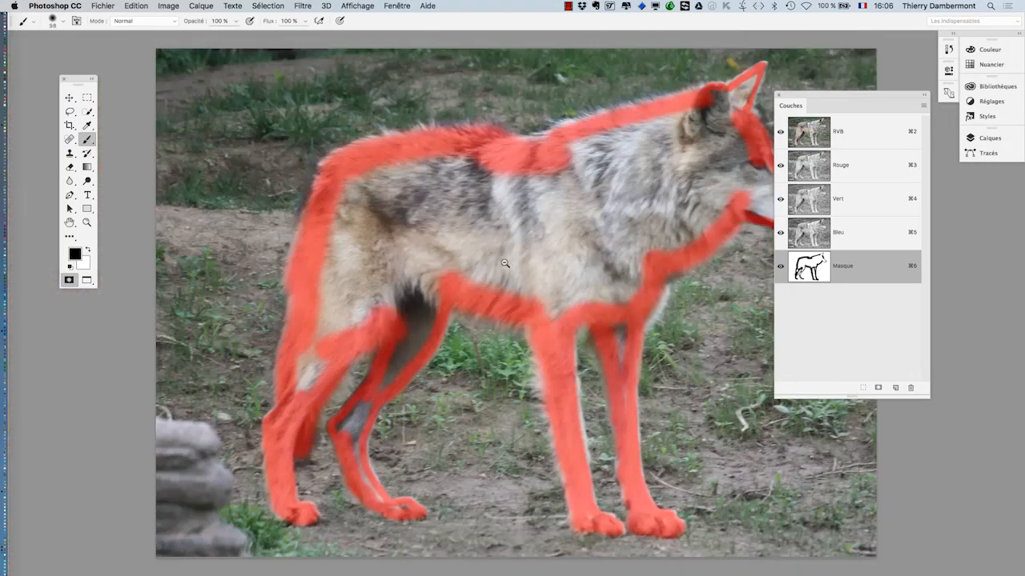
left_click(463, 330, "alt")
scroll(463, 329, "right", 3)
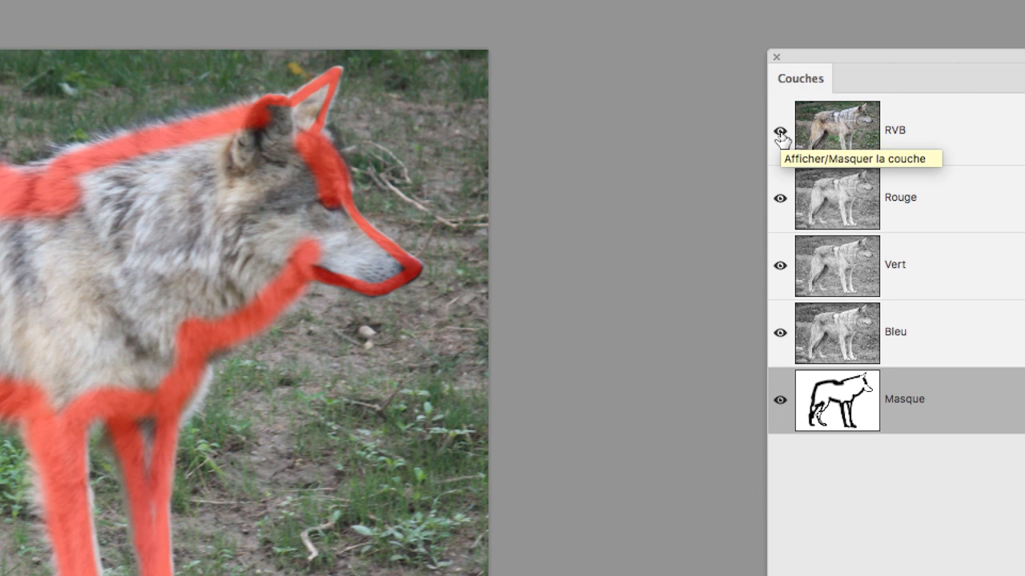
left_click(780, 133)
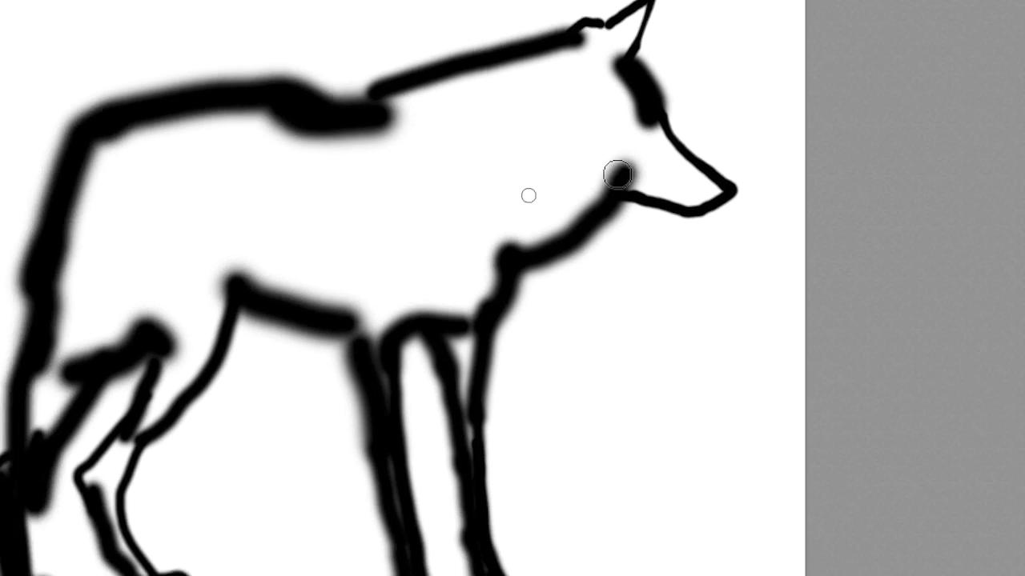
scroll(528, 194, "left", 5)
scroll(485, 213, "right", 2)
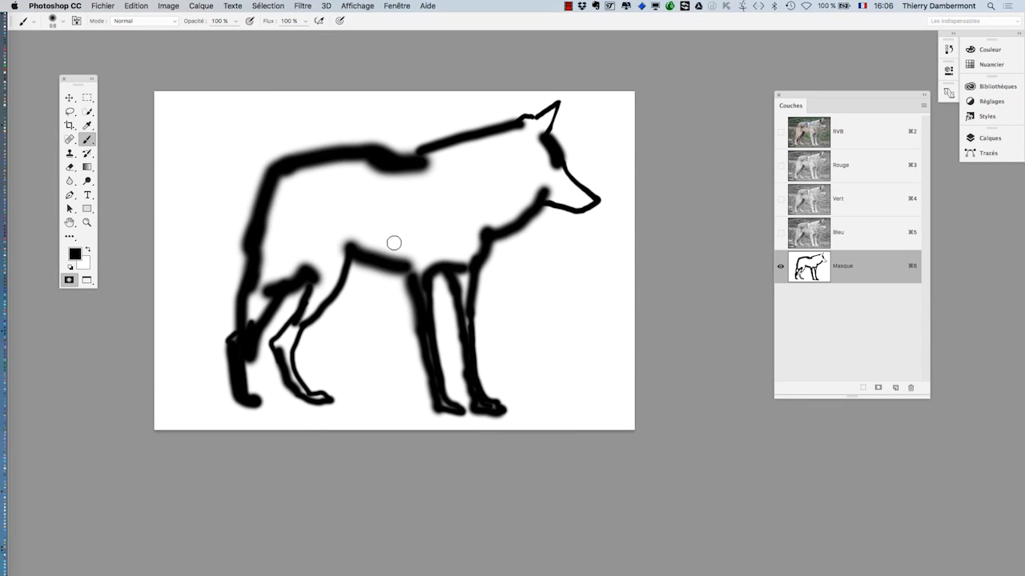
scroll(395, 229, "up", 3)
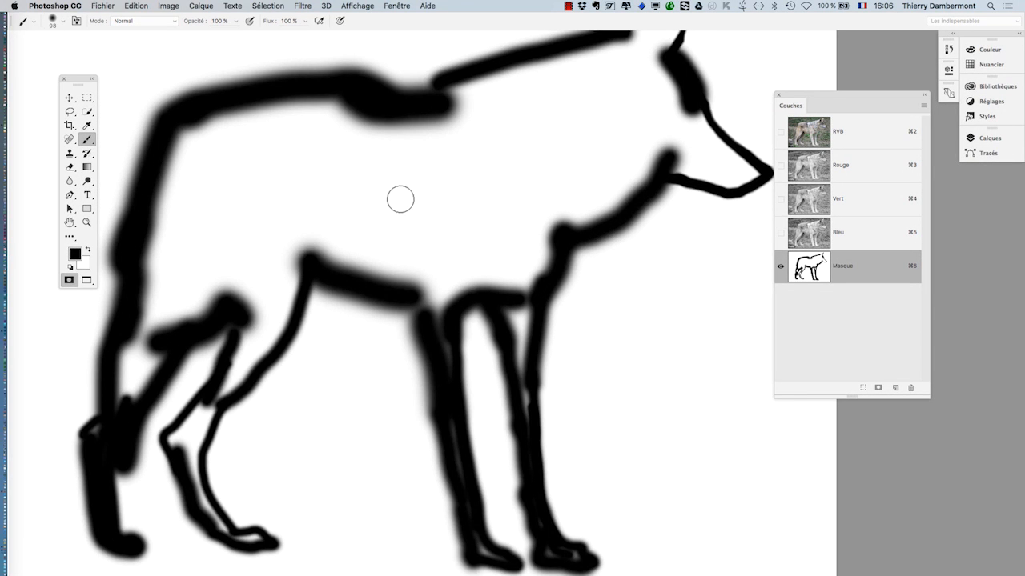
- Fill the mask inside the outline over the hindquarters, back, shoulder and belly, starting with a 274 px brush
mouse_move(305, 212)
left_mouse_down()
mouse_move(336, 168)
mouse_move(324, 182)
left_mouse_up()
left_click_drag(325, 258, 325, 257)
left_click(205, 183)
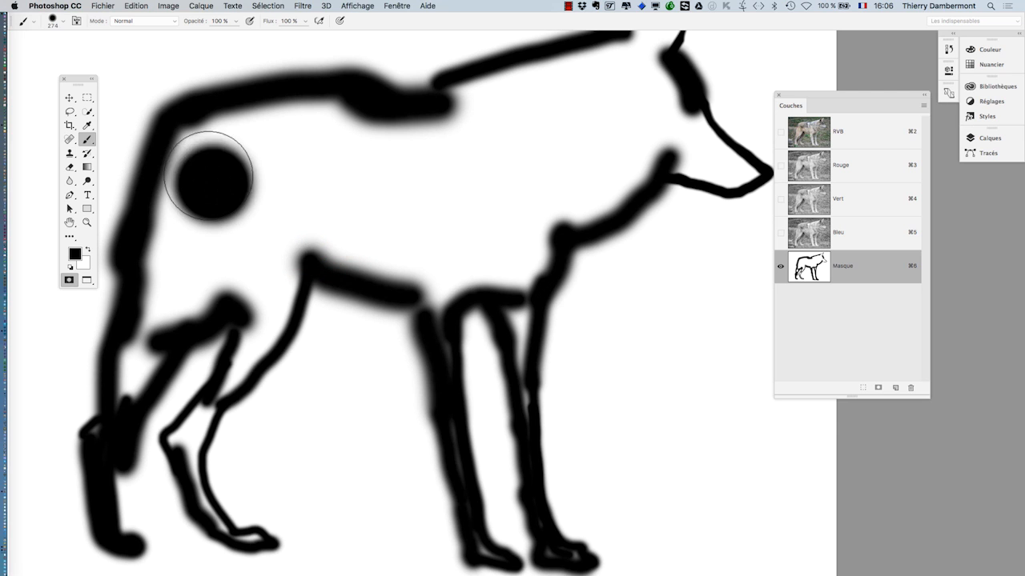
left_click_drag(210, 187, 186, 187)
left_click(192, 136)
mouse_move(192, 136)
left_mouse_down()
mouse_move(324, 118)
mouse_move(357, 133)
mouse_move(449, 141)
mouse_move(462, 133)
mouse_move(403, 135)
mouse_move(471, 112)
mouse_move(463, 105)
mouse_move(589, 80)
mouse_move(524, 87)
mouse_move(490, 104)
mouse_move(532, 151)
mouse_move(459, 225)
mouse_move(460, 263)
mouse_move(438, 288)
mouse_move(297, 233)
mouse_move(277, 251)
mouse_move(213, 245)
mouse_move(158, 312)
mouse_move(211, 273)
mouse_move(176, 184)
mouse_move(140, 301)
mouse_move(171, 286)
mouse_move(121, 381)
mouse_move(152, 360)
mouse_move(124, 356)
left_mouse_up()
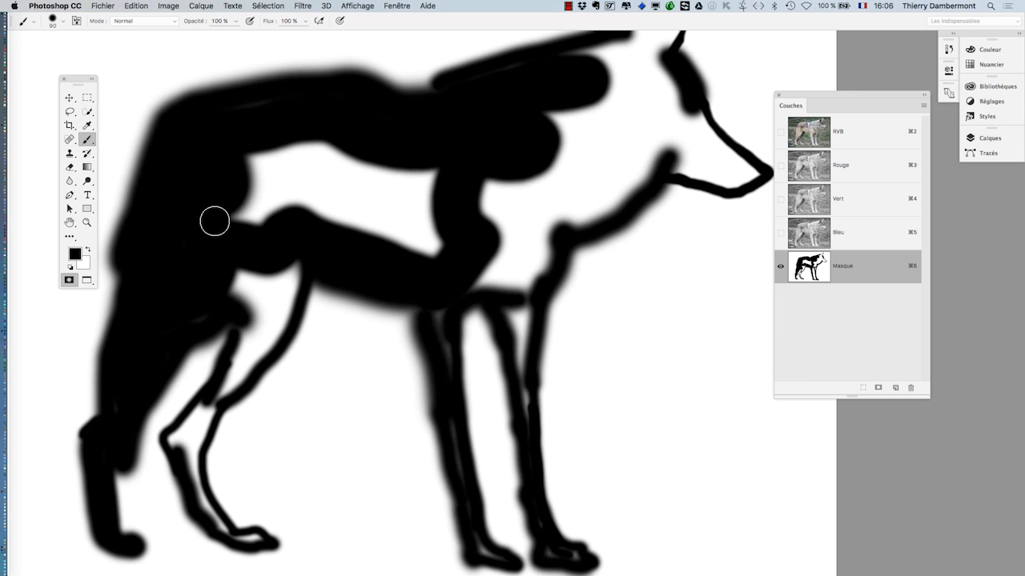
- Fill the far hind leg from thigh to paw, reducing the brush from 90 to 55 and 45 px as it narrows
mouse_move(231, 277)
left_mouse_down()
mouse_move(271, 297)
mouse_move(283, 255)
mouse_move(280, 298)
mouse_move(228, 382)
mouse_move(284, 315)
left_mouse_up()
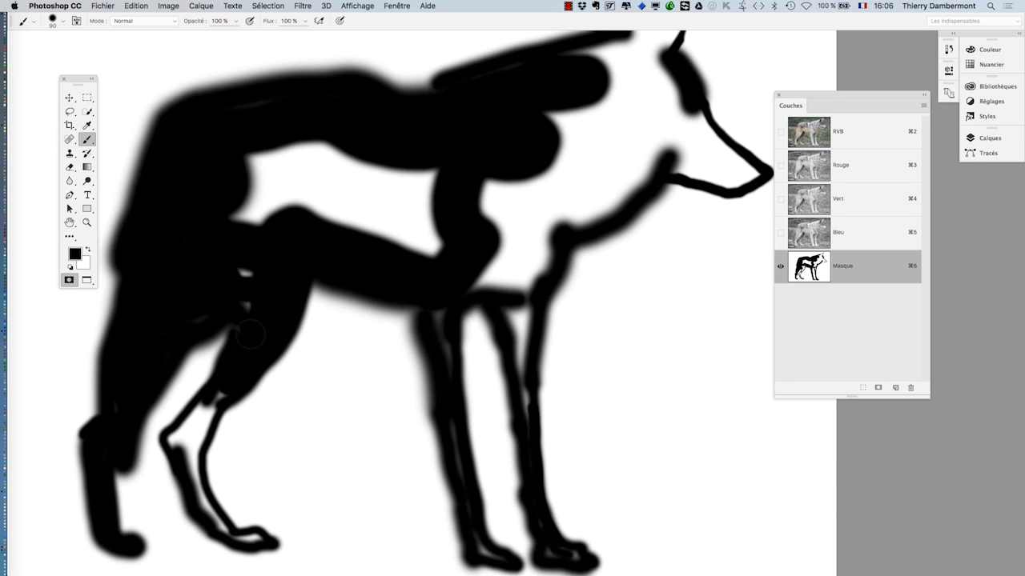
left_click_drag(255, 281, 255, 286, "ctrl+alt")
mouse_move(210, 402)
left_mouse_down("ctrl+alt")
mouse_move(221, 393)
mouse_move(183, 439)
mouse_move(203, 417)
left_mouse_up("ctrl+alt")
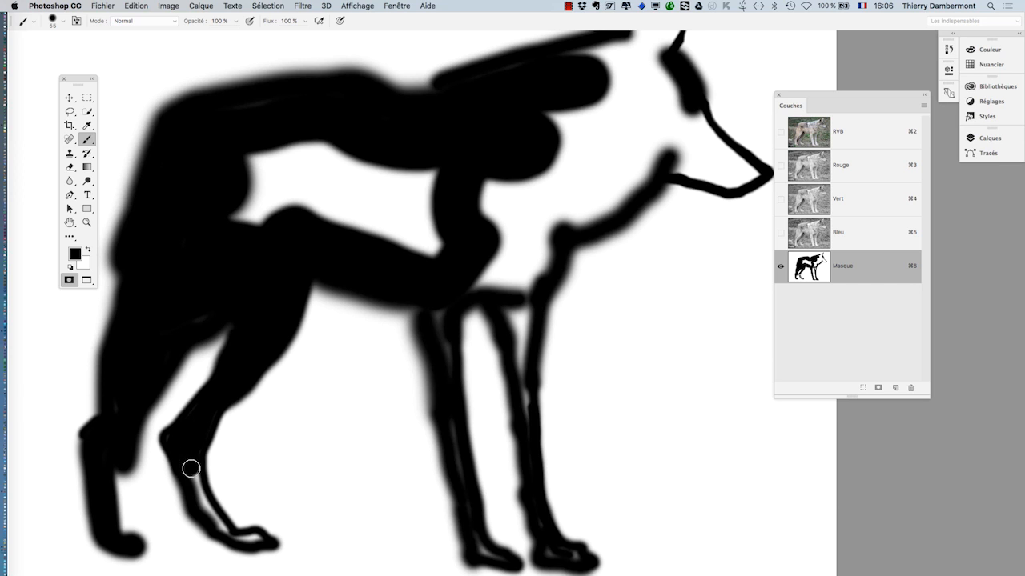
left_click_drag(194, 484, 206, 515, "ctrl+alt")
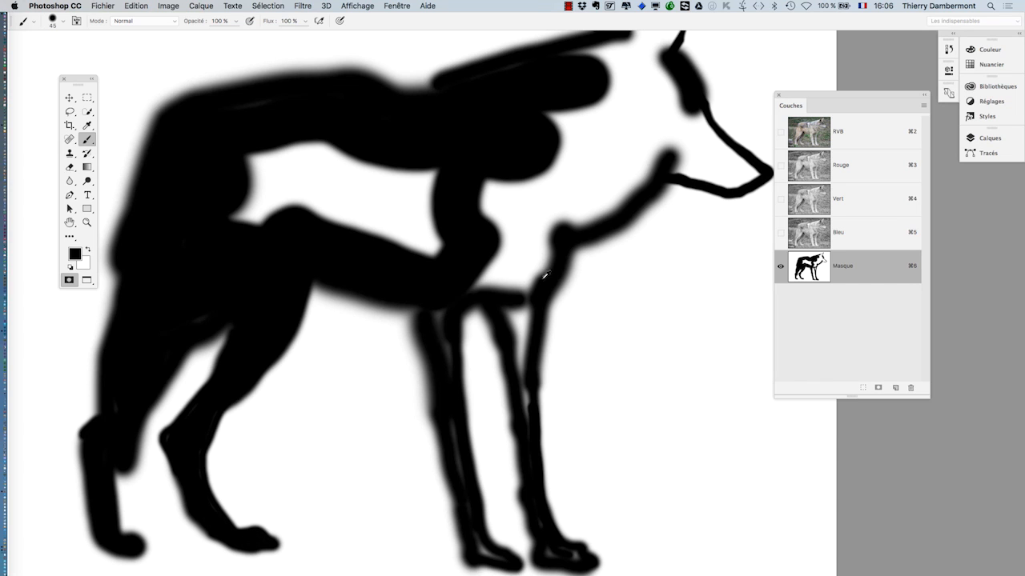
- Fill the inside of both forelegs and their paws with the 45 px brush, checking the mask against the photo
left_click_drag(438, 309, 445, 342)
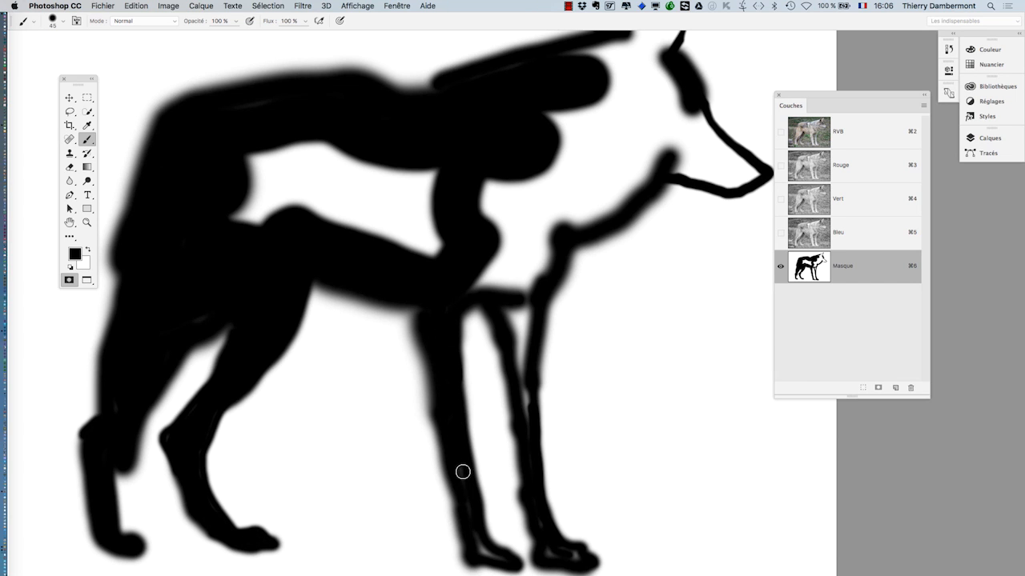
left_click_drag(471, 529, 482, 549)
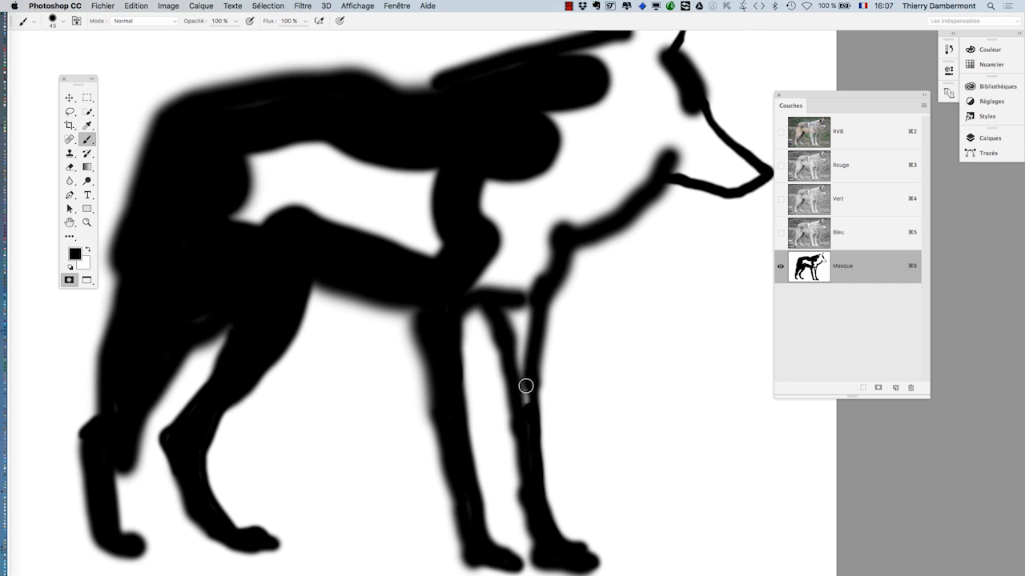
left_click_drag(525, 386, 524, 352)
left_click(780, 131)
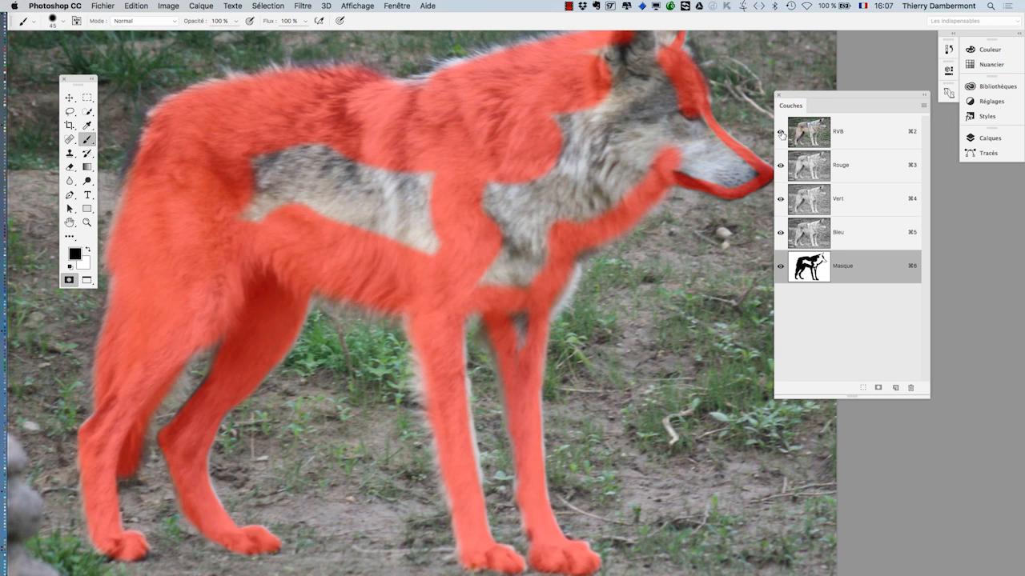
left_click(780, 133)
left_click_drag(507, 290, 520, 333)
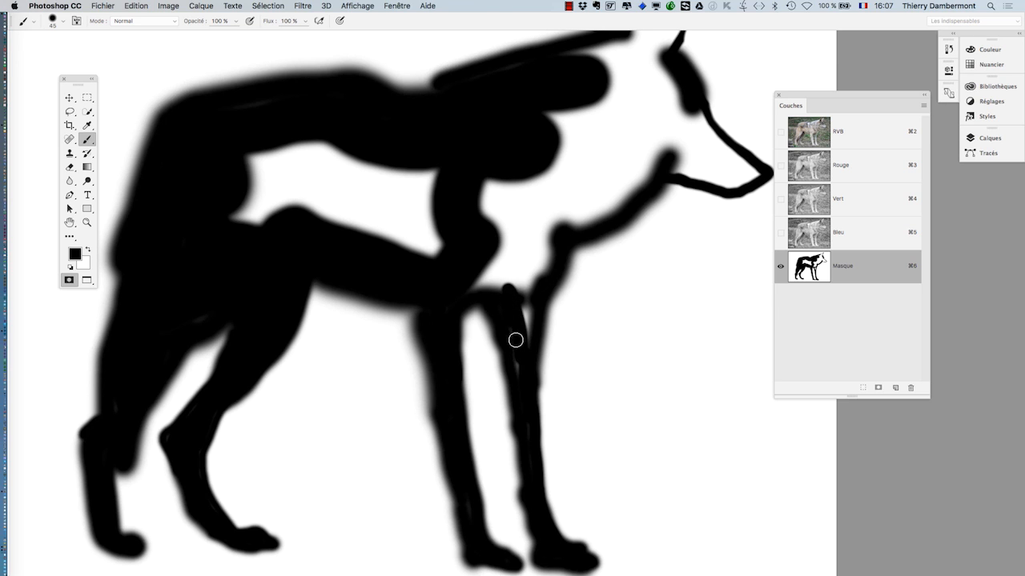
- Enlarge the brush to 152 px and fill the remaining gaps in the flank, chest and throat
left_click_drag(506, 239, 552, 237, "ctrl+alt")
mouse_move(469, 274)
left_mouse_down()
mouse_move(512, 269)
mouse_move(543, 215)
mouse_move(648, 149)
mouse_move(549, 213)
mouse_move(583, 206)
mouse_move(391, 235)
mouse_move(233, 217)
mouse_move(428, 162)
mouse_move(256, 192)
mouse_move(435, 201)
mouse_move(251, 375)
mouse_move(206, 405)
left_mouse_up()
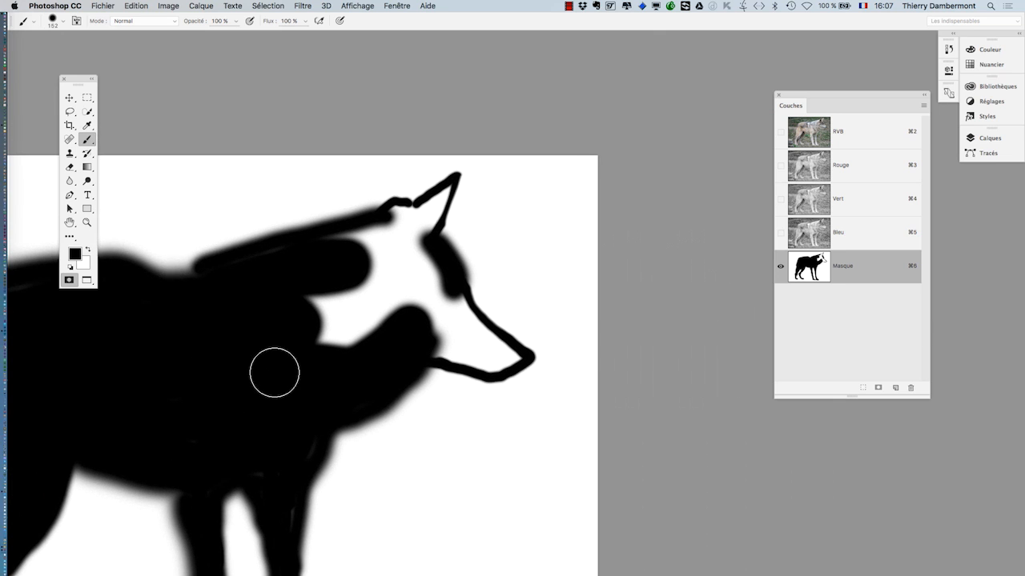
left_click_drag(343, 289, 413, 315)
- Fill the ears with 65 and 40 px brushes, and the face, muzzle and neck with a larger brush
scroll(344, 289, "up", 1)
scroll(397, 300, "up", 1)
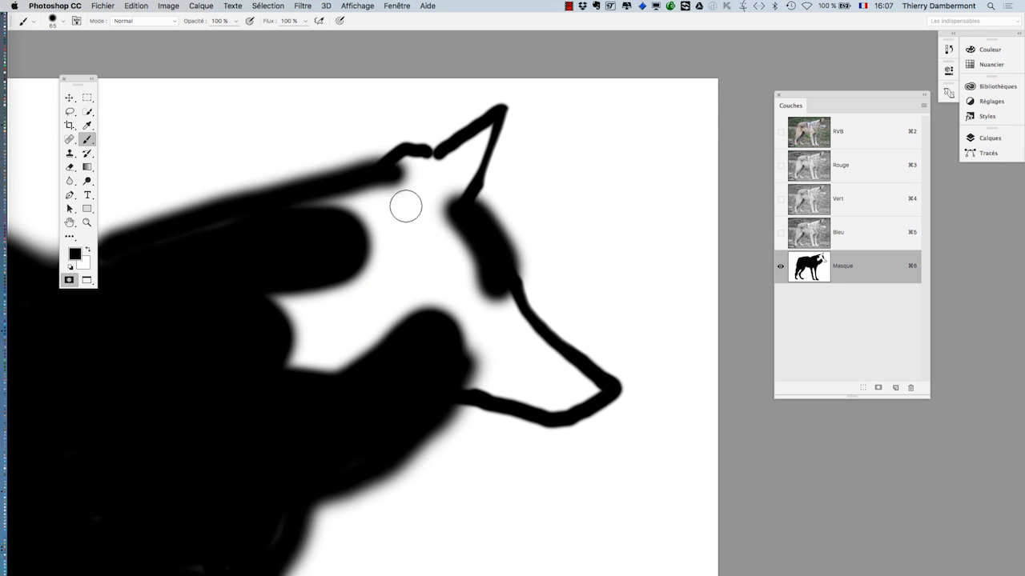
mouse_move(404, 169)
left_mouse_down()
mouse_move(450, 165)
mouse_move(437, 184)
mouse_move(490, 125)
mouse_move(457, 170)
mouse_move(485, 144)
left_mouse_up()
left_click_drag(464, 178, 457, 150)
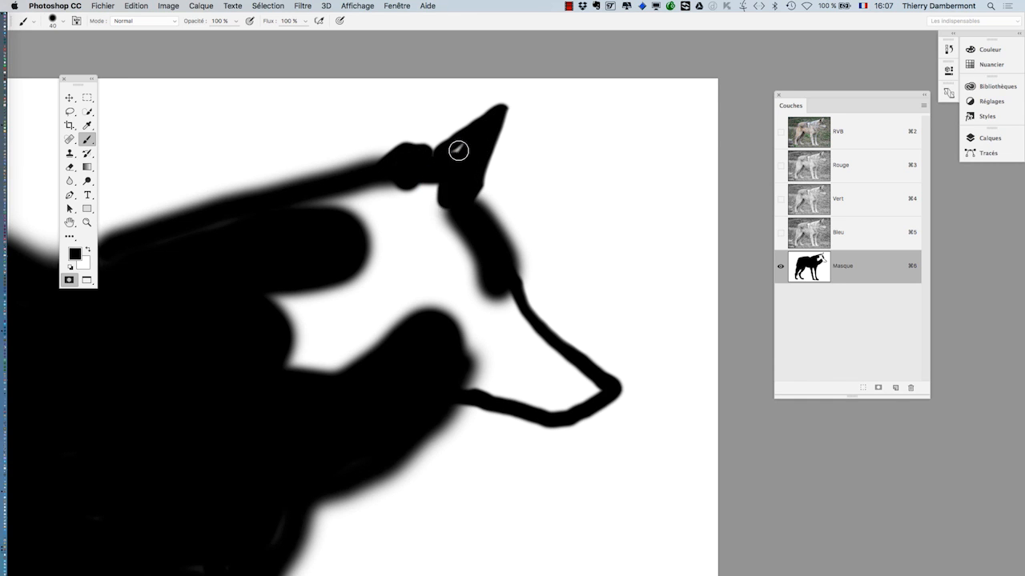
left_click_drag(434, 192, 443, 210)
mouse_move(390, 232)
left_mouse_down()
mouse_move(429, 225)
mouse_move(529, 371)
mouse_move(585, 390)
mouse_move(509, 320)
mouse_move(455, 235)
mouse_move(405, 215)
mouse_move(461, 265)
mouse_move(533, 374)
mouse_move(565, 397)
mouse_move(458, 372)
mouse_move(499, 383)
mouse_move(461, 339)
mouse_move(441, 276)
mouse_move(406, 246)
mouse_move(472, 317)
mouse_move(373, 246)
mouse_move(433, 312)
mouse_move(468, 306)
left_mouse_up()
left_click_drag(331, 320, 384, 332)
- Check the completed mask over the whole wolf by switching the RGB composite back on and comparing both views
left_click(384, 332, "alt+super")
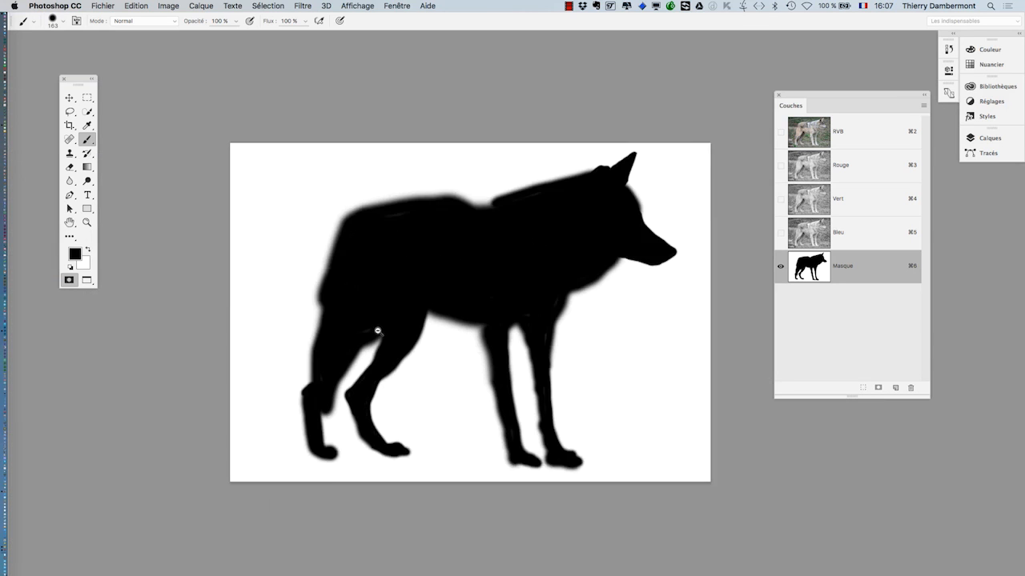
left_click(380, 328, "alt+super")
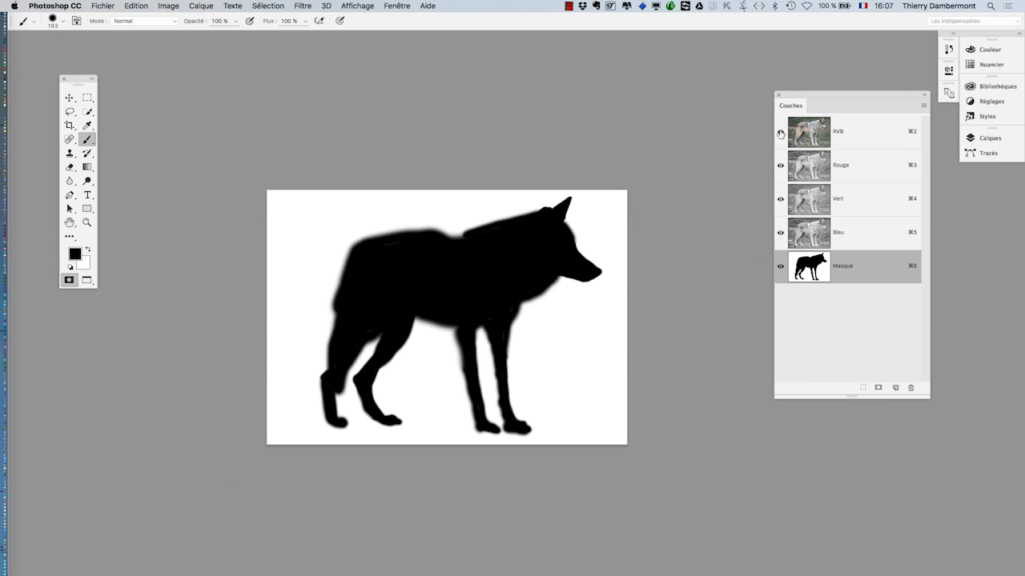
left_click(780, 133)
left_click(781, 133)
left_click(778, 133)
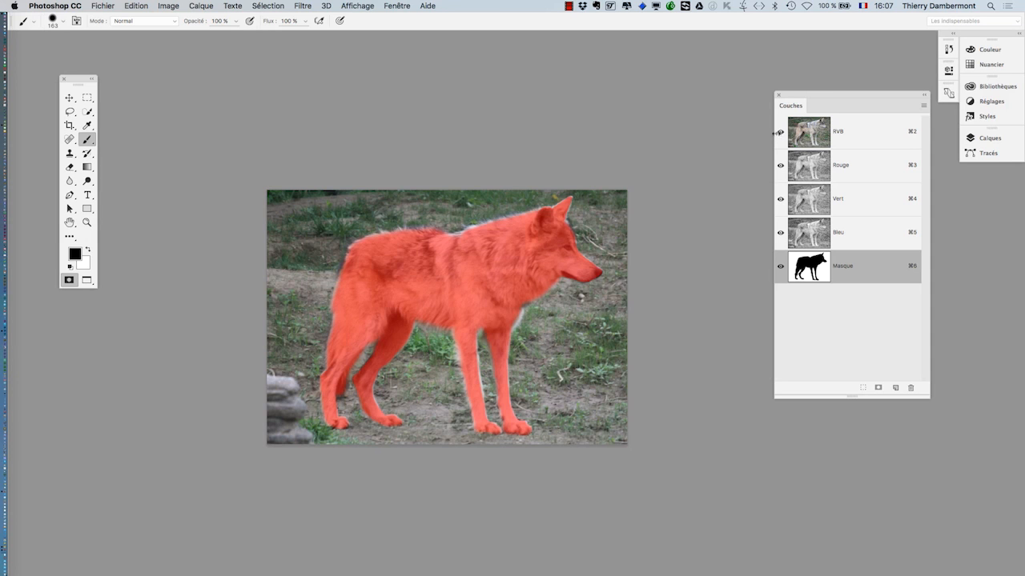
- Save the document in Photoshop format as Mexican_Wolf_065.psd in the detourages animaux folder, keeping alpha channels
left_click(112, 5)
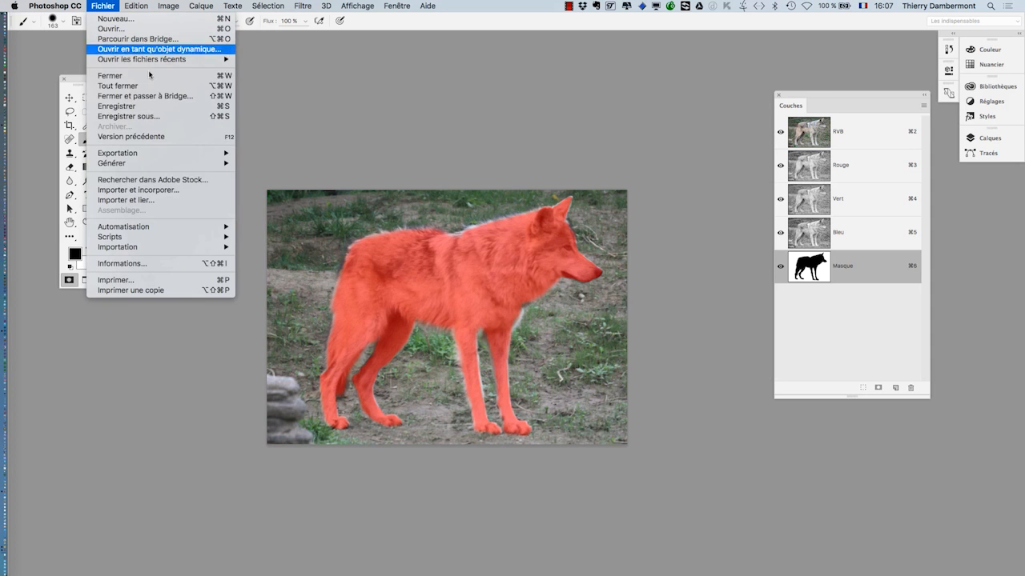
left_click(163, 117)
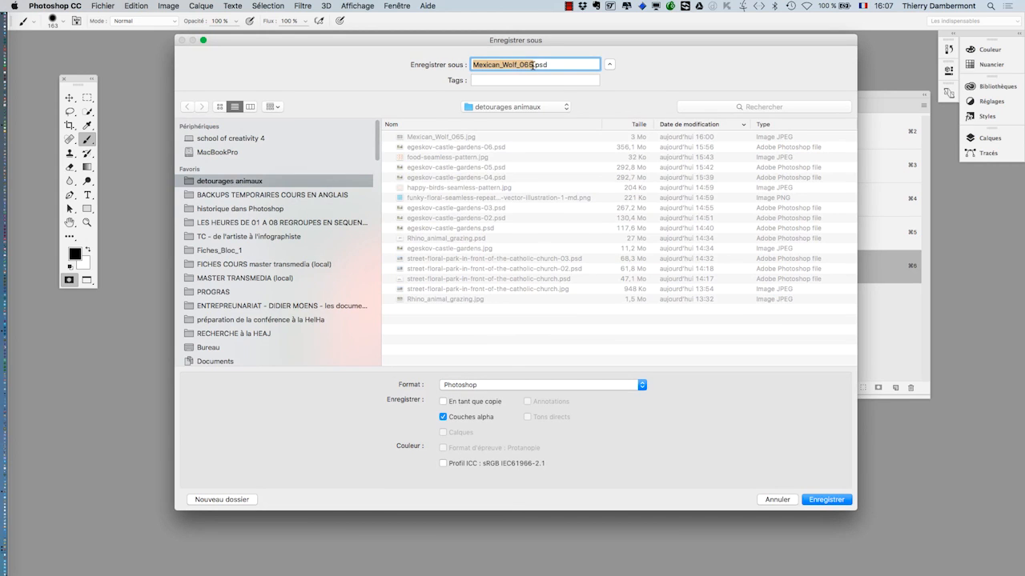
left_click(832, 502)
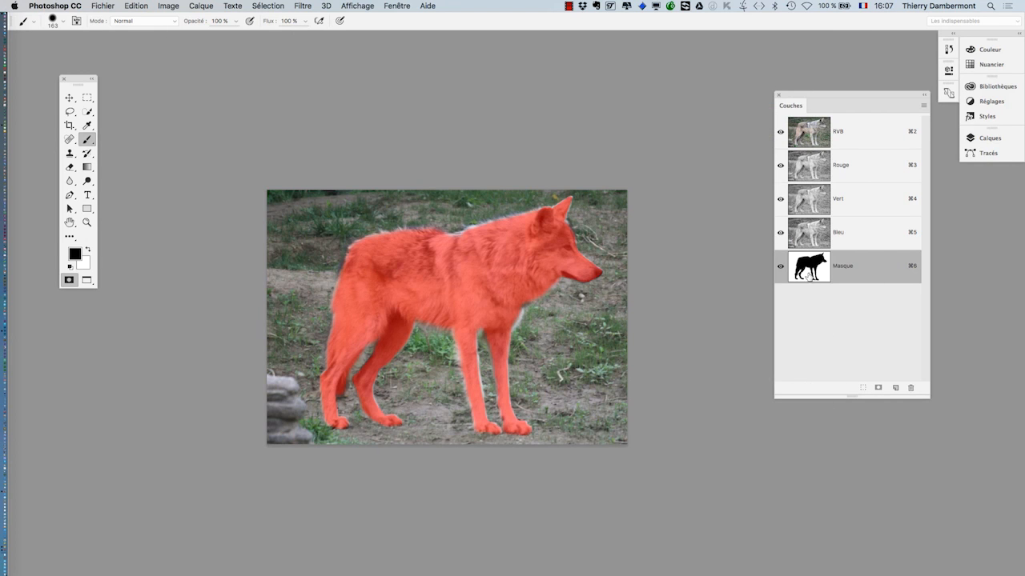
- Convert the quick mask into a selection stored as a new channel of Mexican_Wolf_065.psd, and save the document
left_click(69, 282)
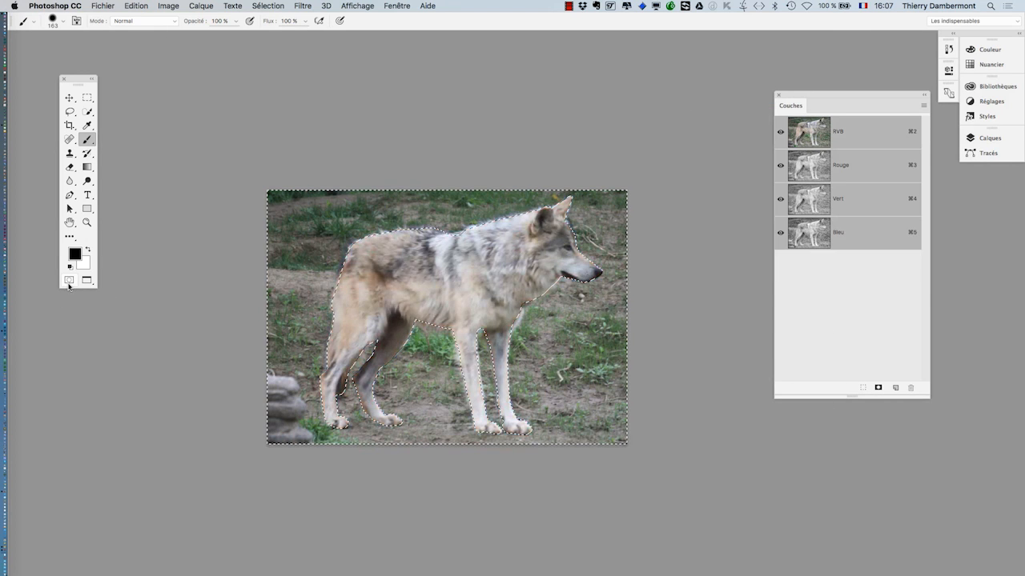
left_click(267, 5)
left_click(317, 237)
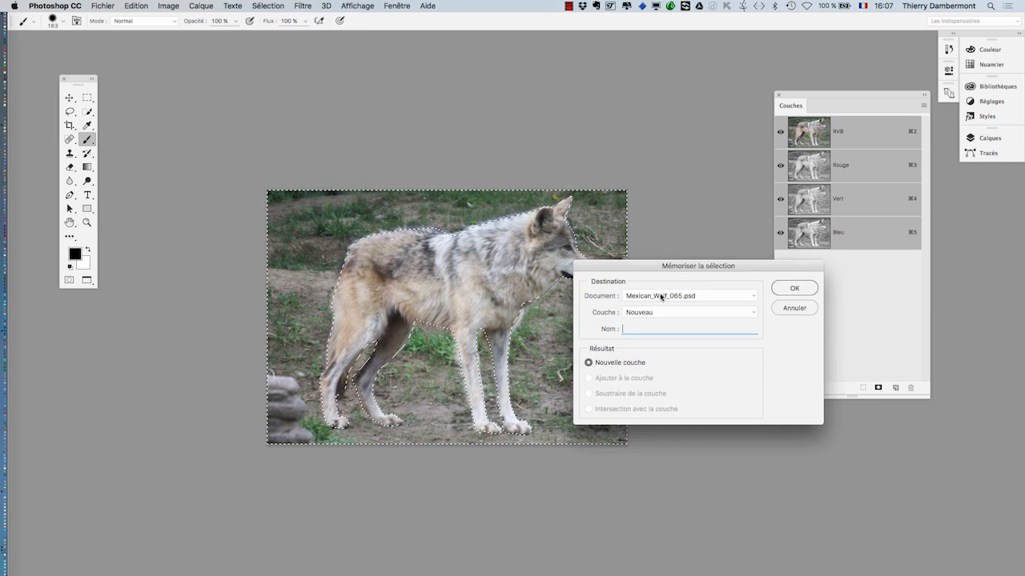
left_click(792, 289)
left_click(96, 6)
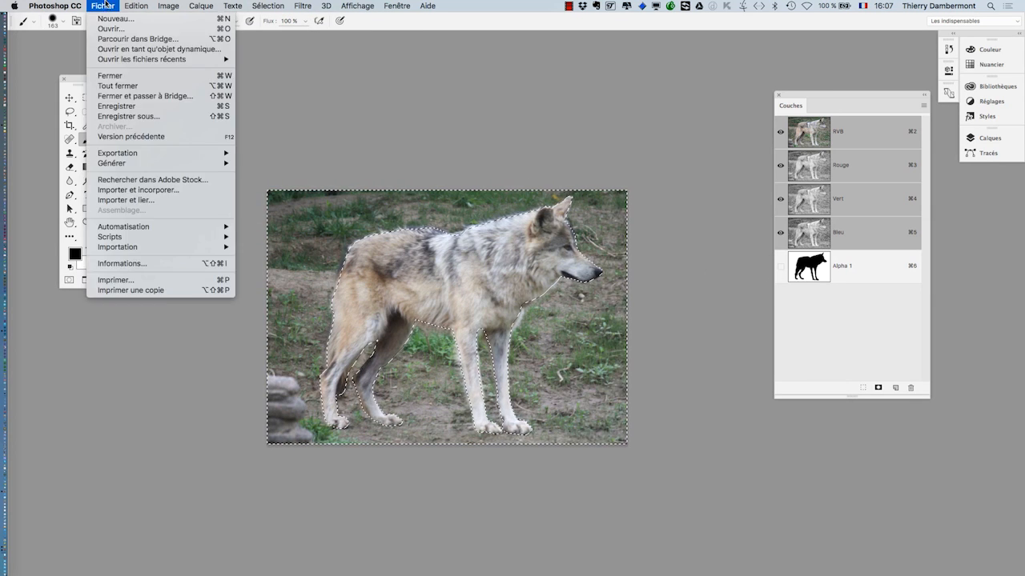
left_click(145, 110)
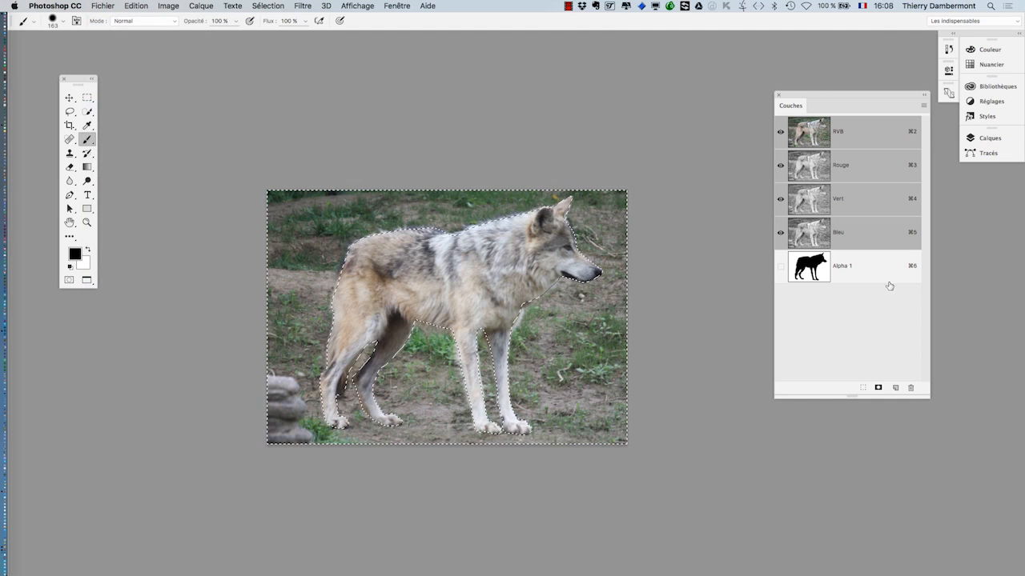